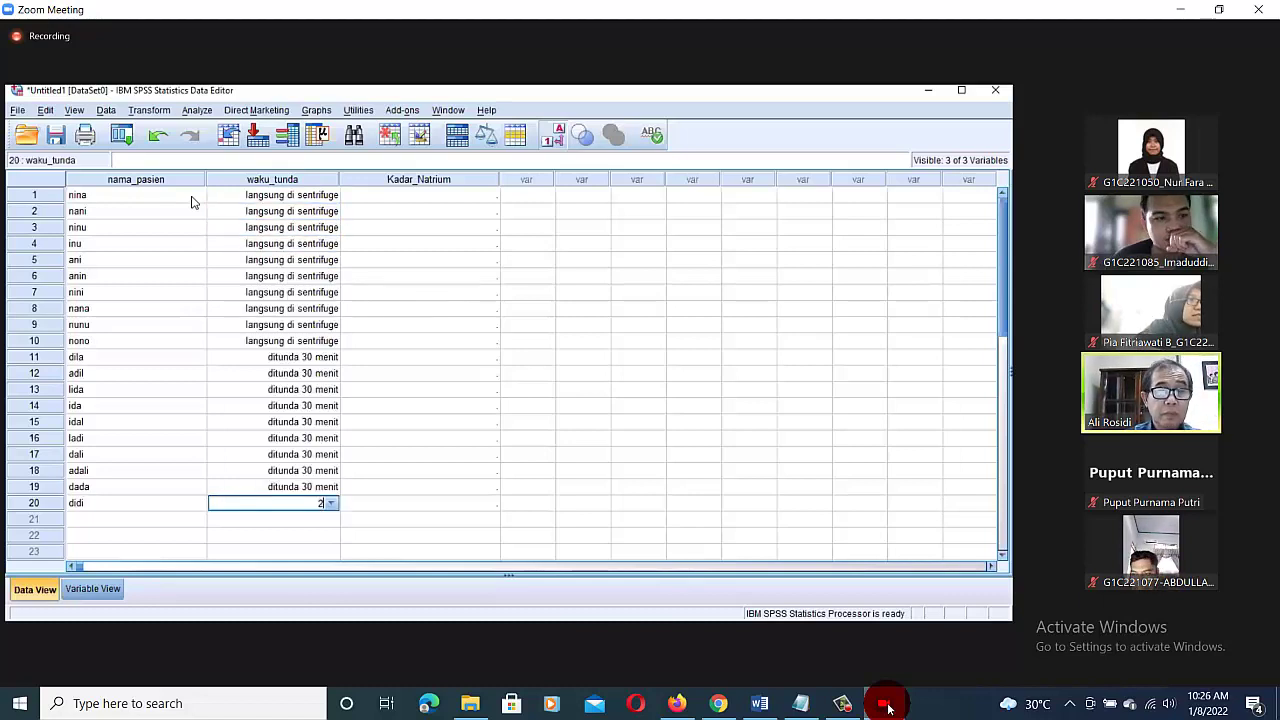
List the first six Kadar_Natrium values in Notepad, one per line: 155, 160, 175, 165, 140 and 150.
key("Return")
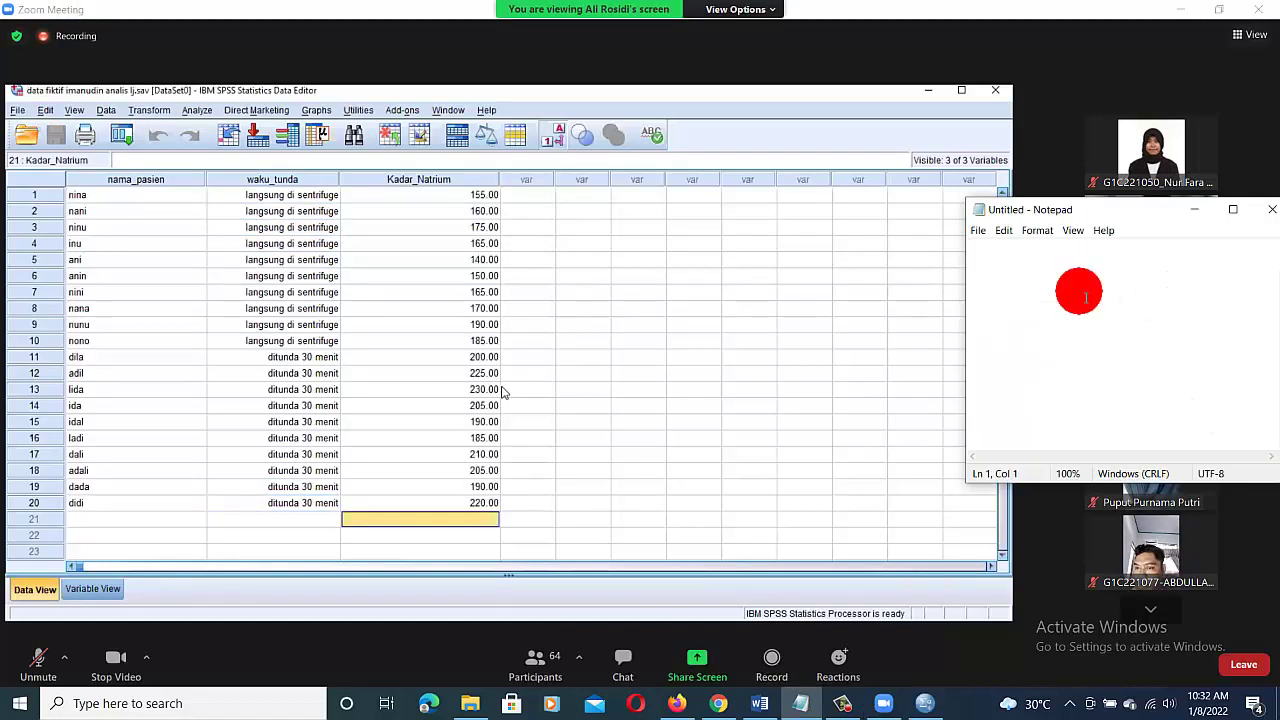
type("155")
key("Return")
type("160")
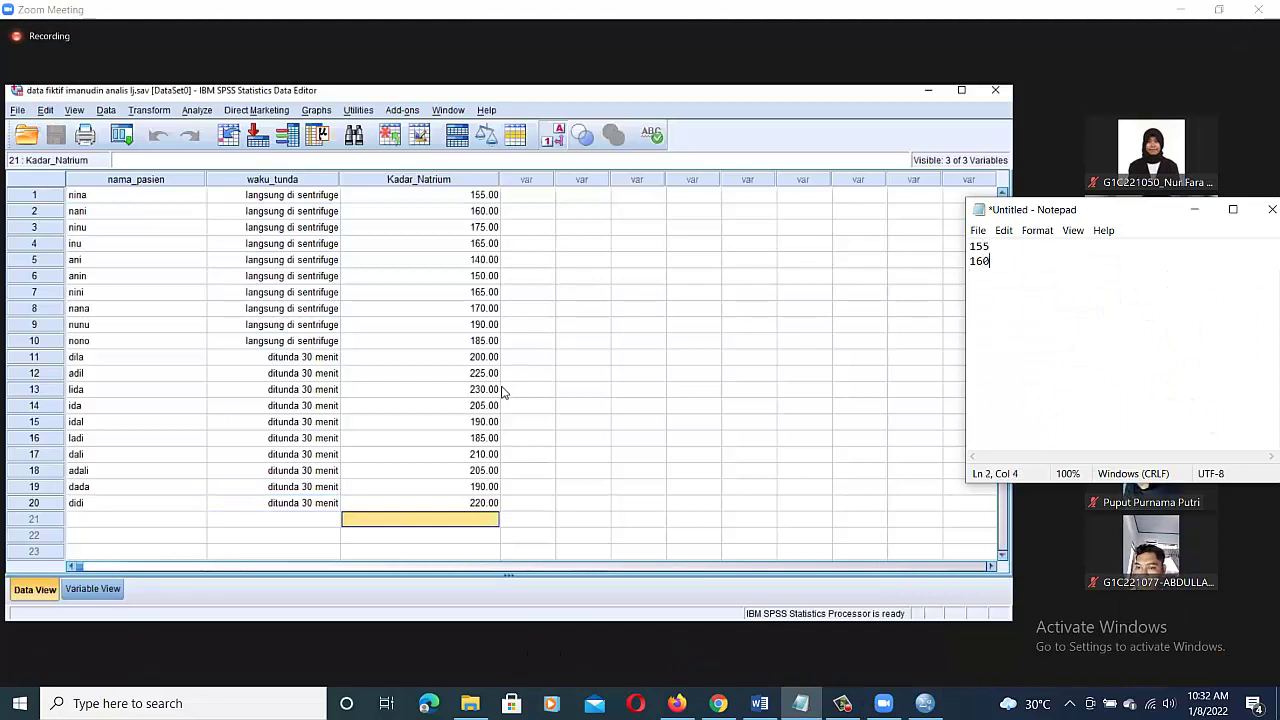
key("Return")
type("175")
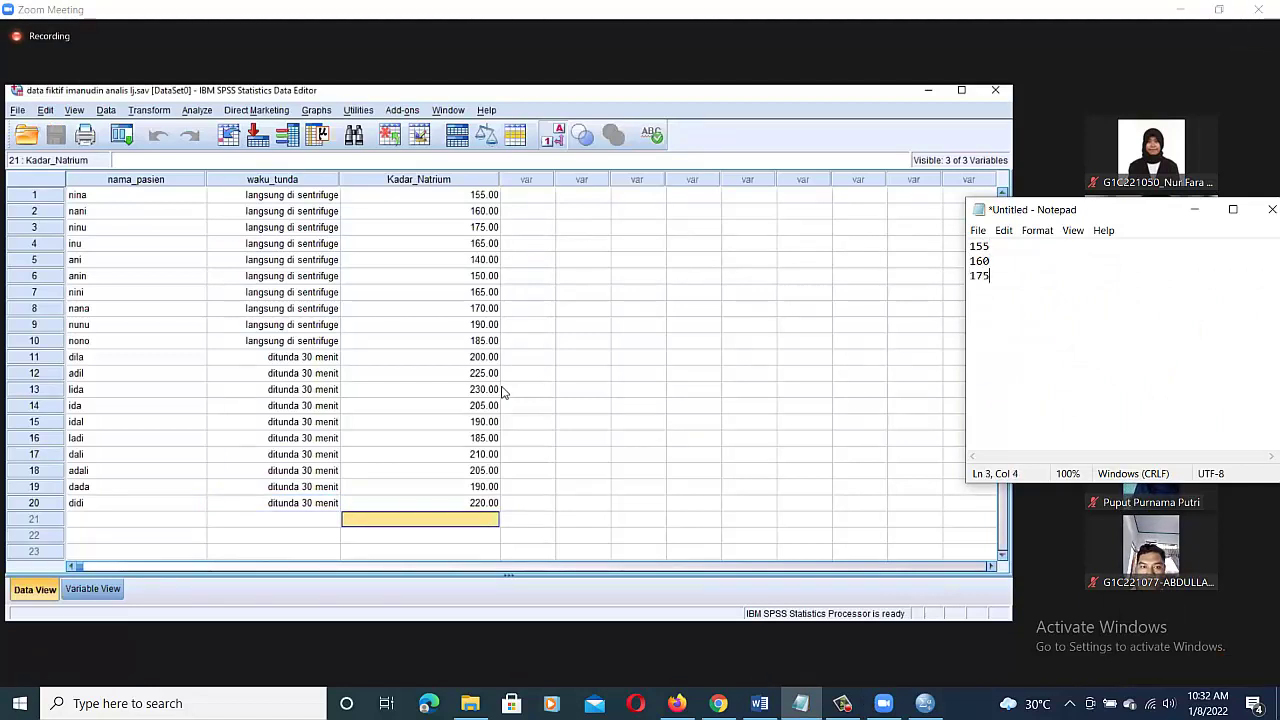
key("Return")
type("165")
key("Return")
type("140")
key("Return")
type("150")
key("Return")
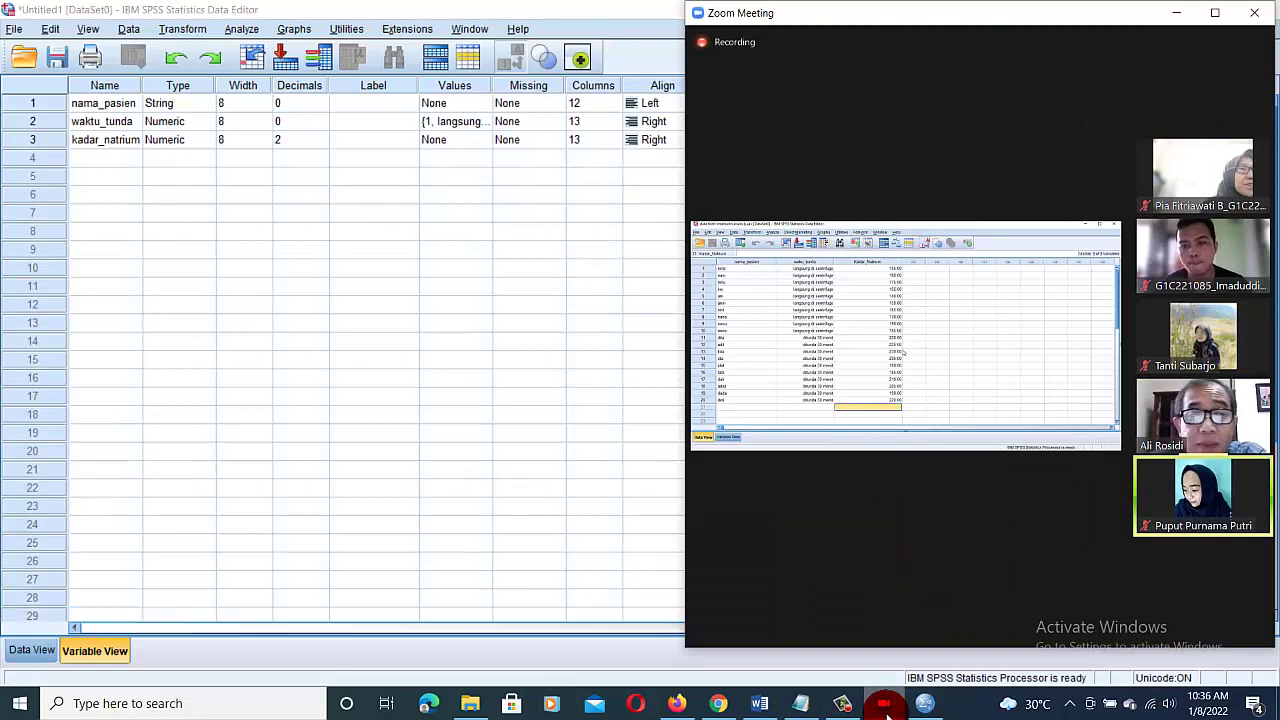
Switch to the SPSS Data Editor, fit its window beside the Zoom meeting at full height, and show the data rows.
left_click(628, 18)
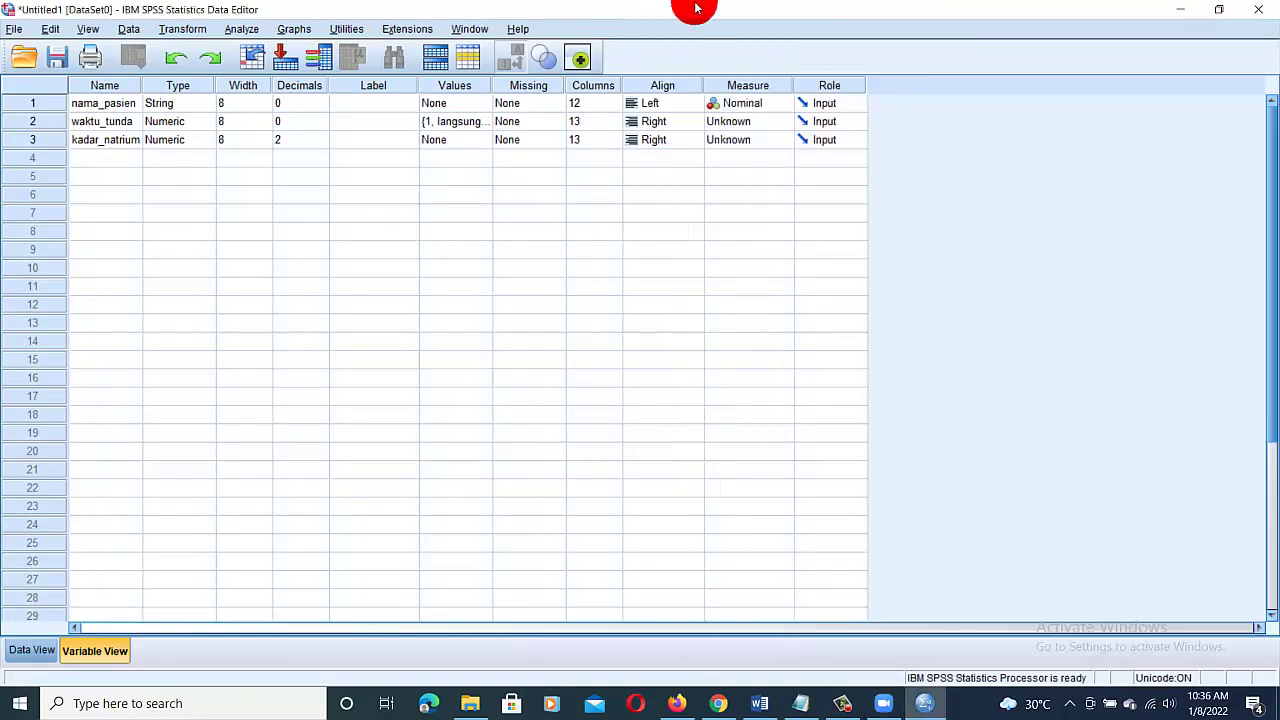
left_click(1223, 11)
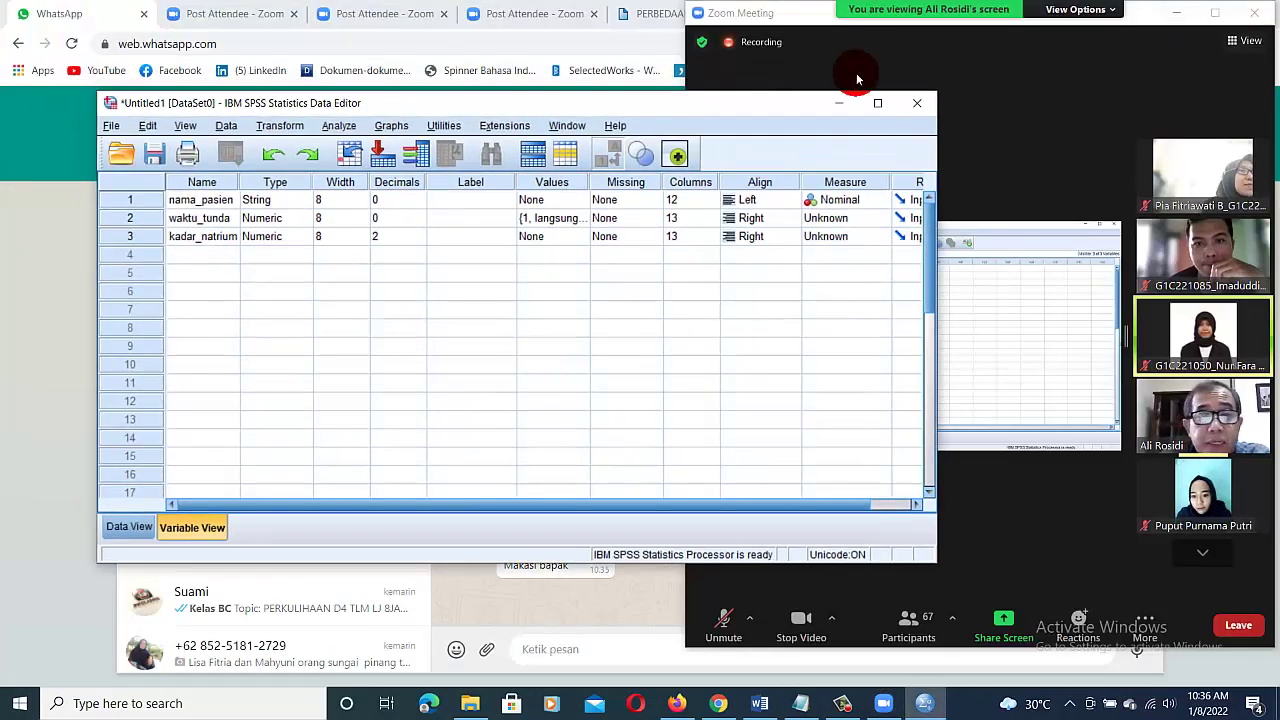
left_click_drag(791, 103, 696, 21)
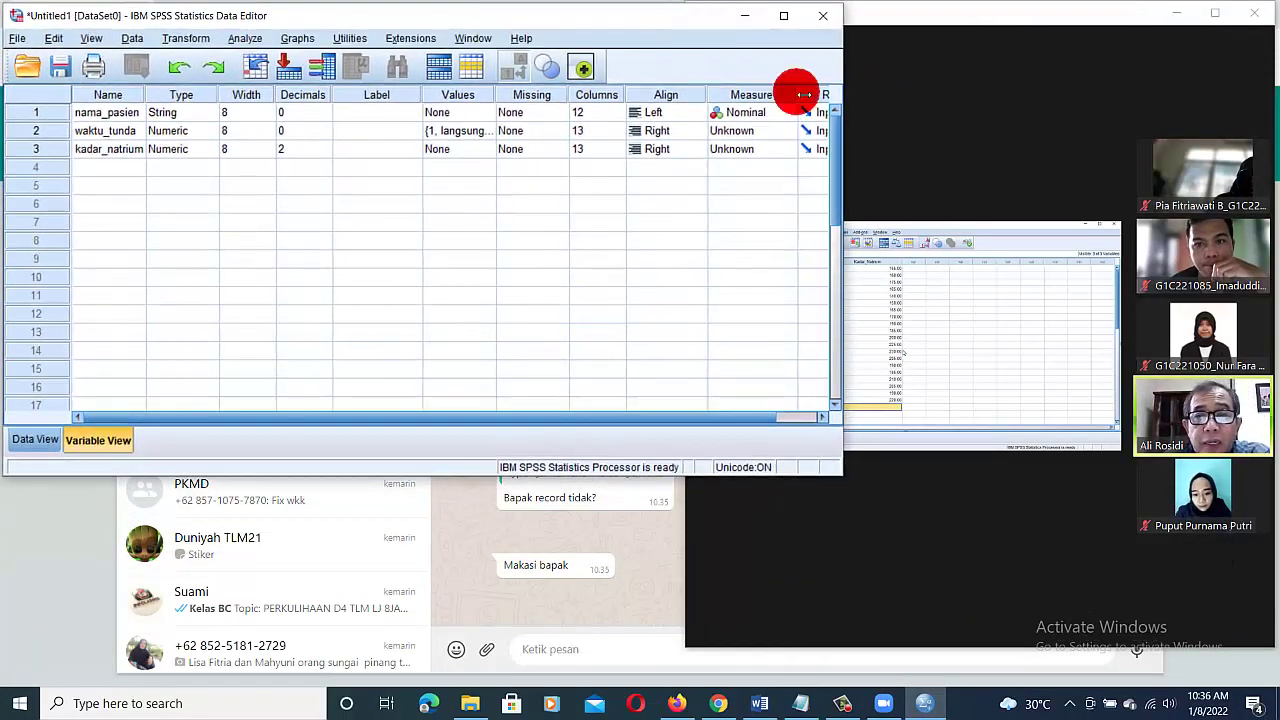
left_click_drag(846, 136, 686, 140)
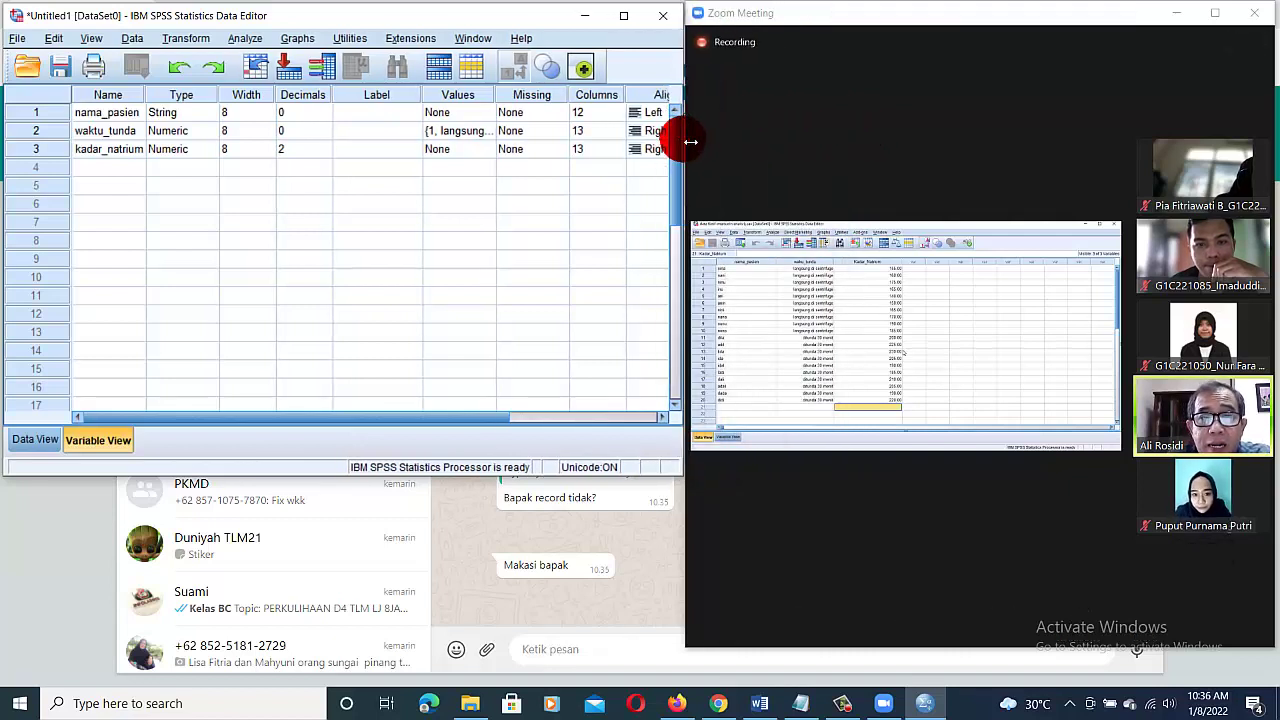
left_click(40, 440)
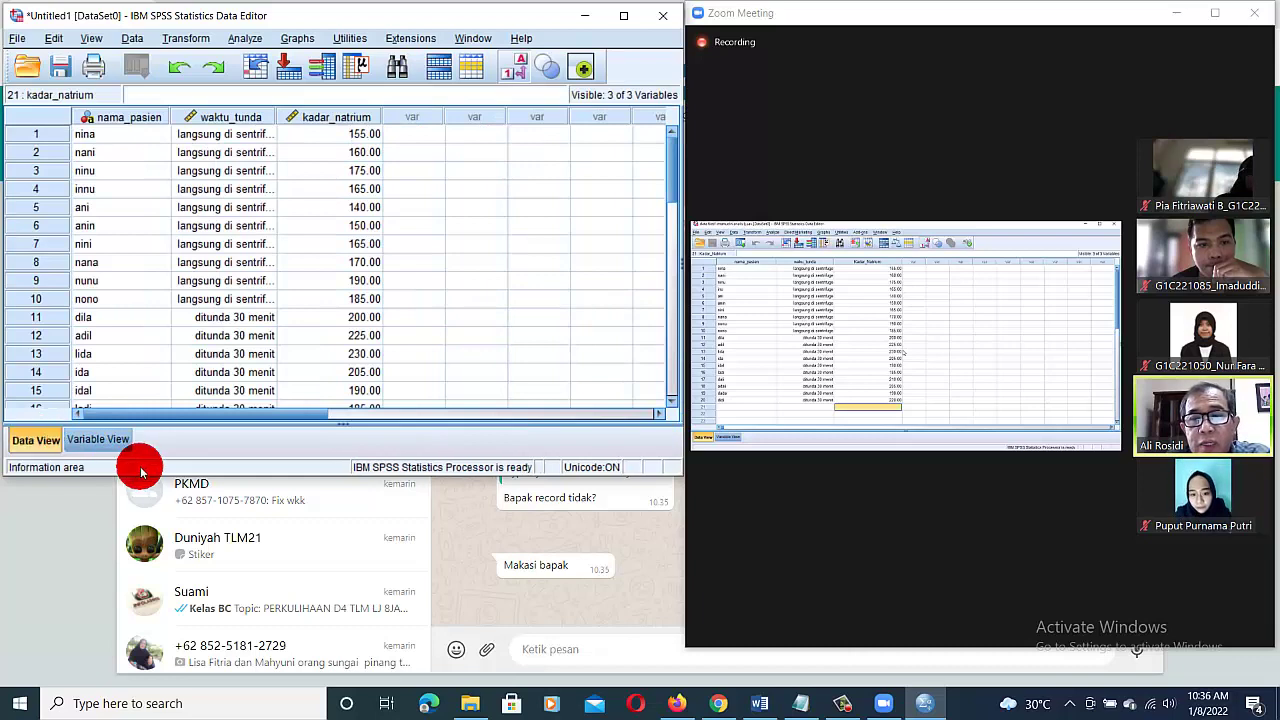
left_click_drag(165, 483, 163, 684)
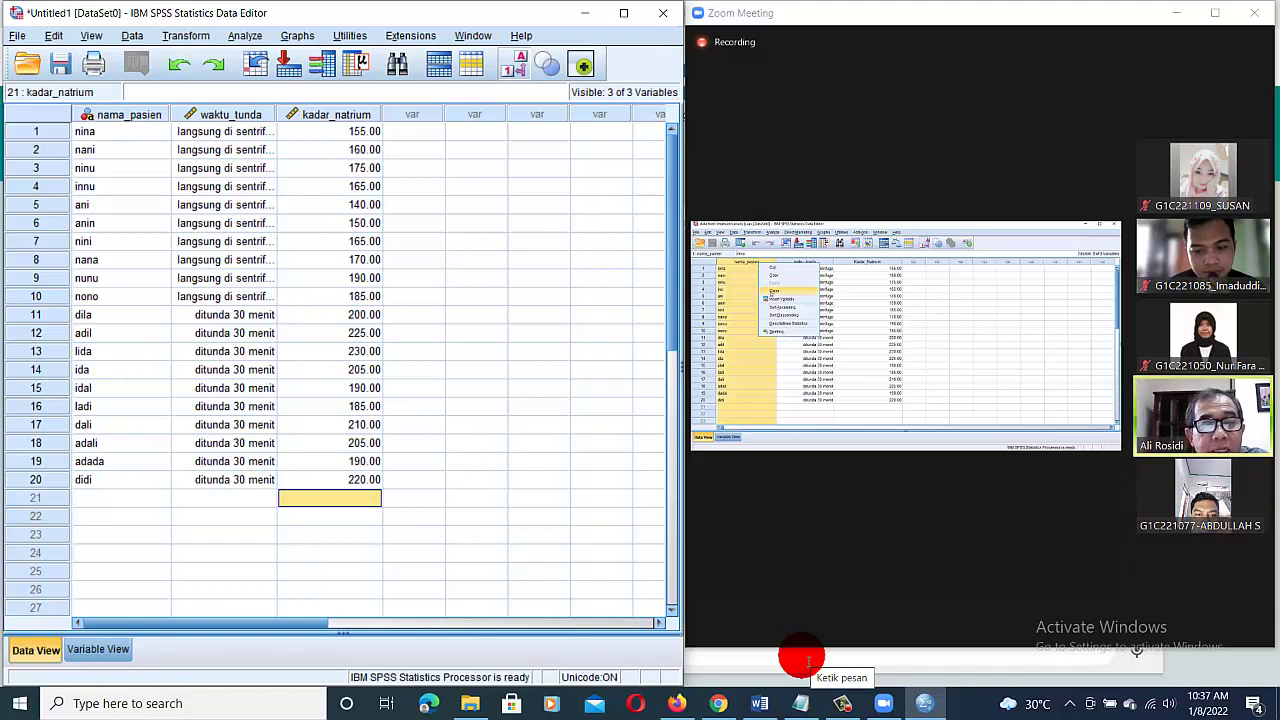
Delete the nama_pasien variable from the dataset.
left_click(107, 116)
right_click(108, 118)
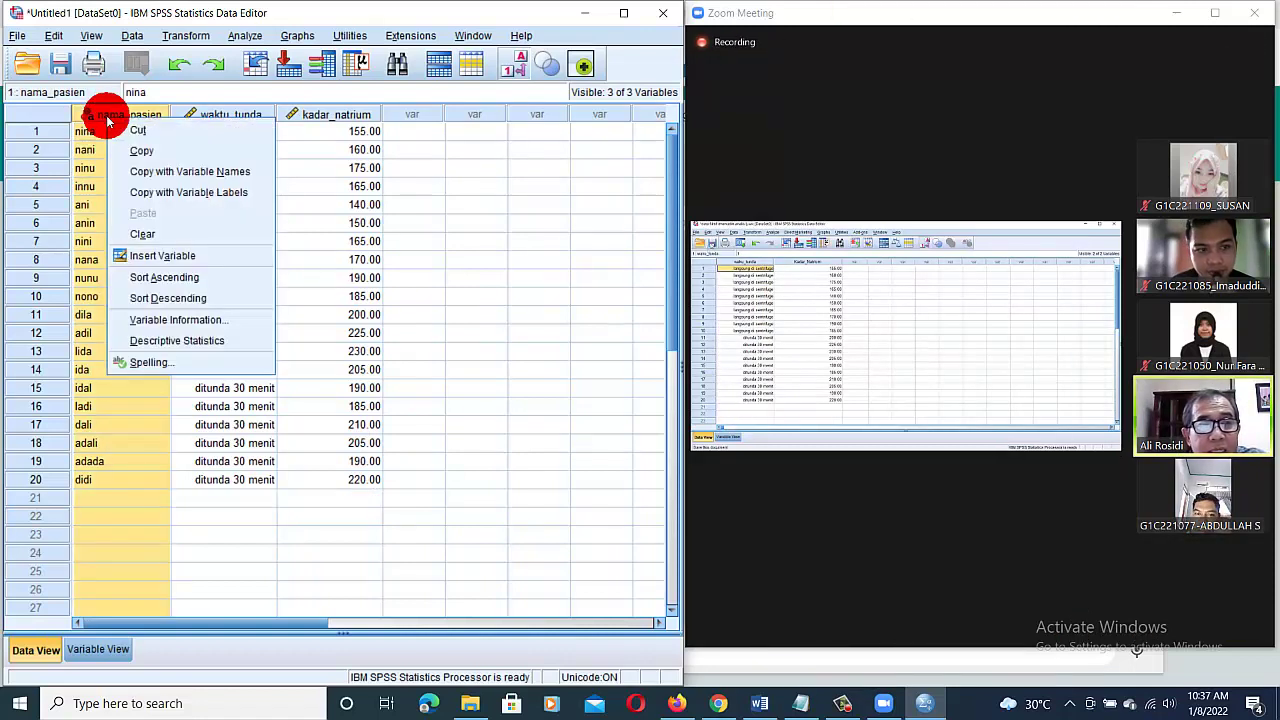
left_click(143, 232)
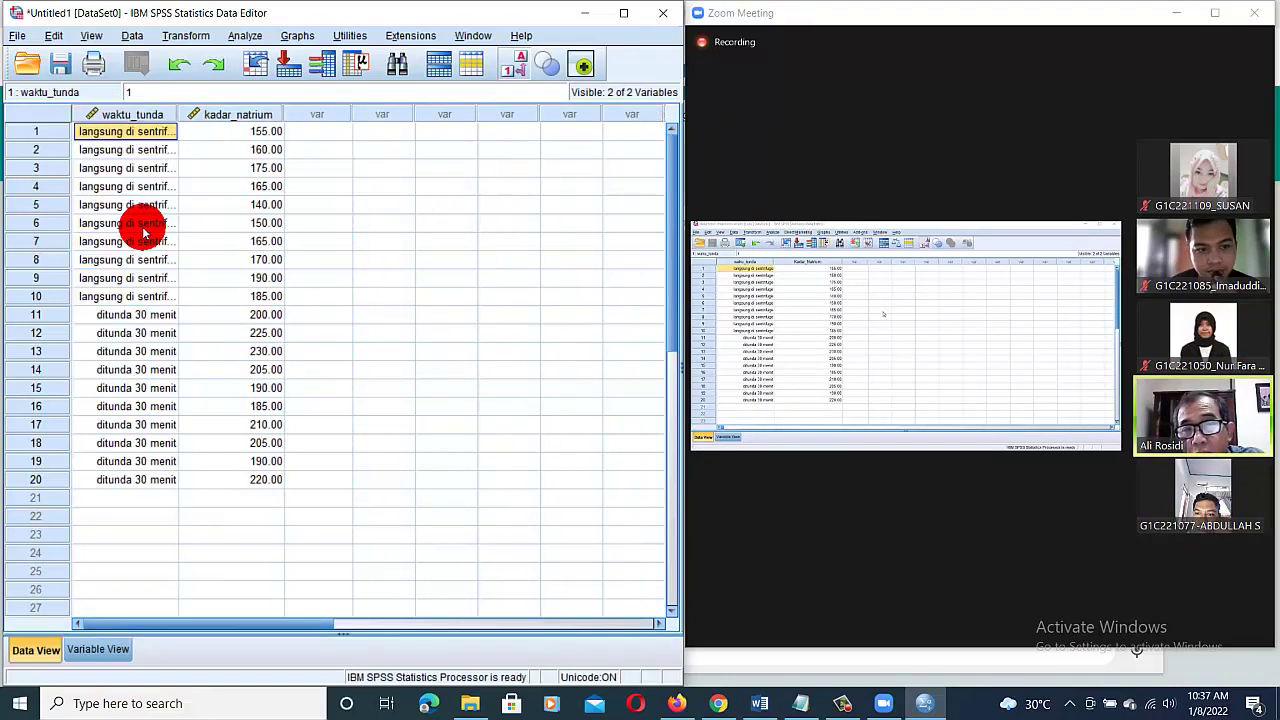
left_click(425, 533)
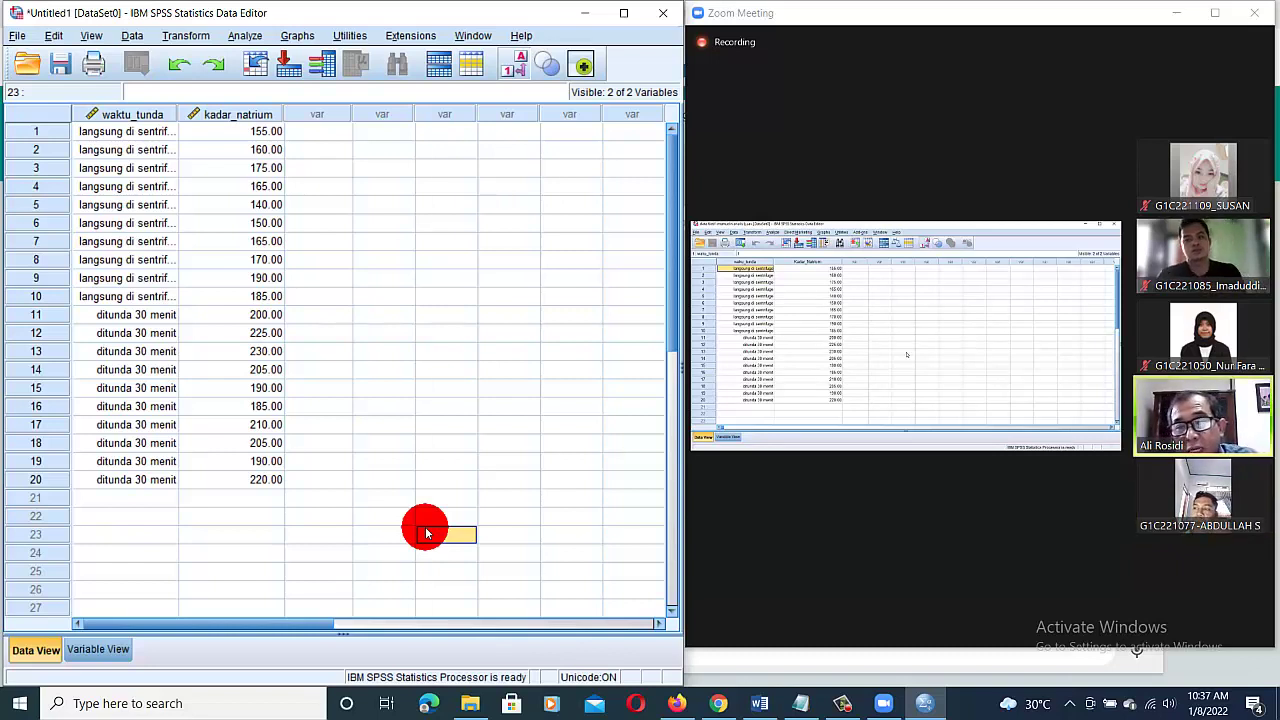
left_click(720, 632)
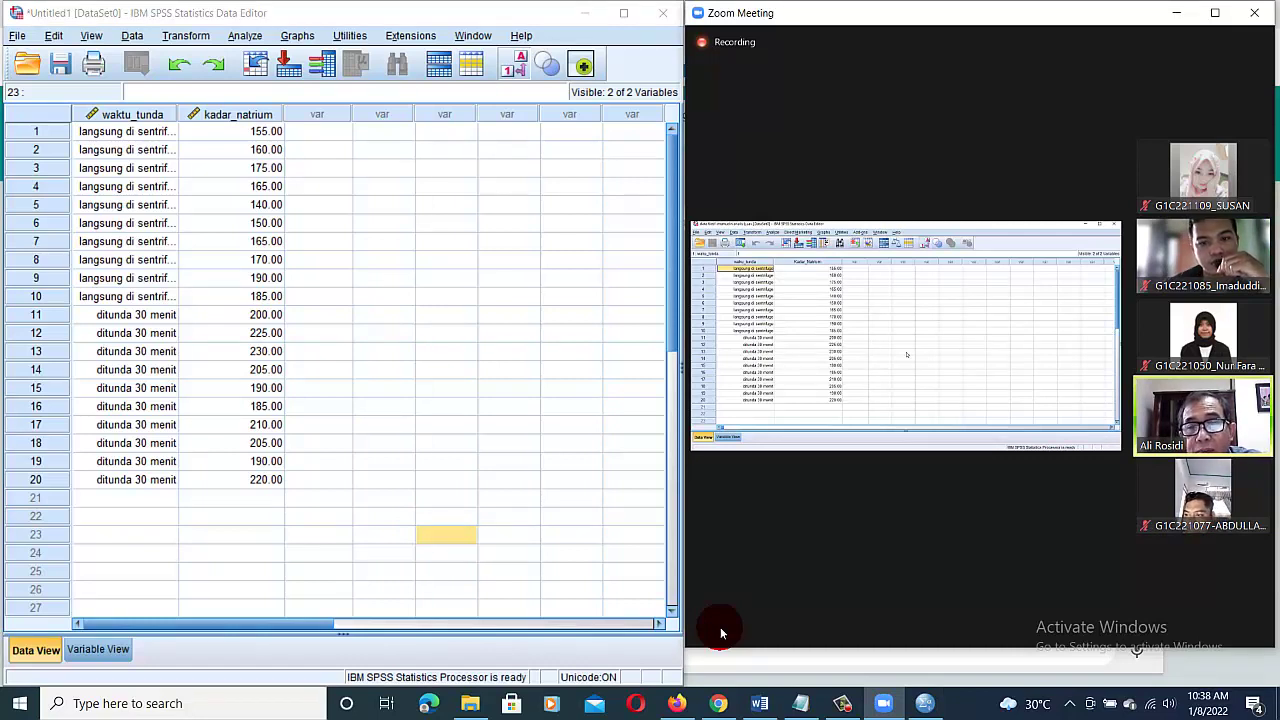
Widen the waktu_tunda column until its value labels fit in full.
left_click_drag(178, 114, 202, 119)
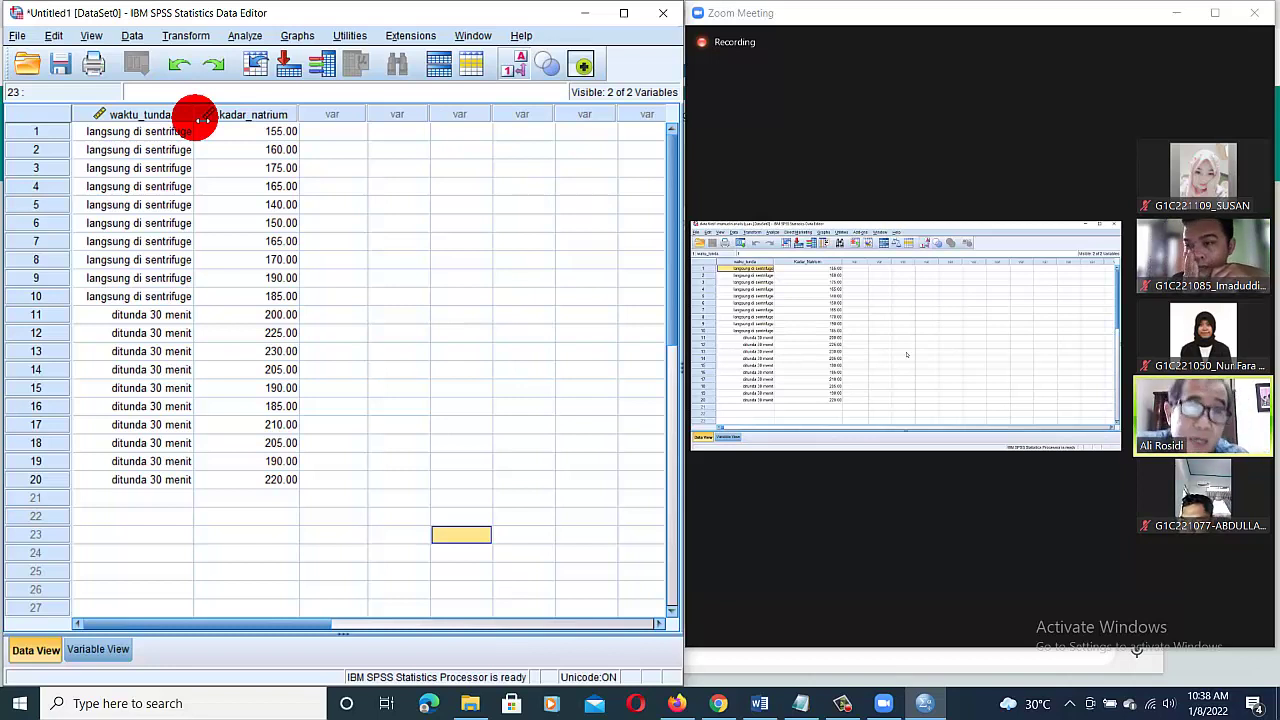
left_click(719, 616)
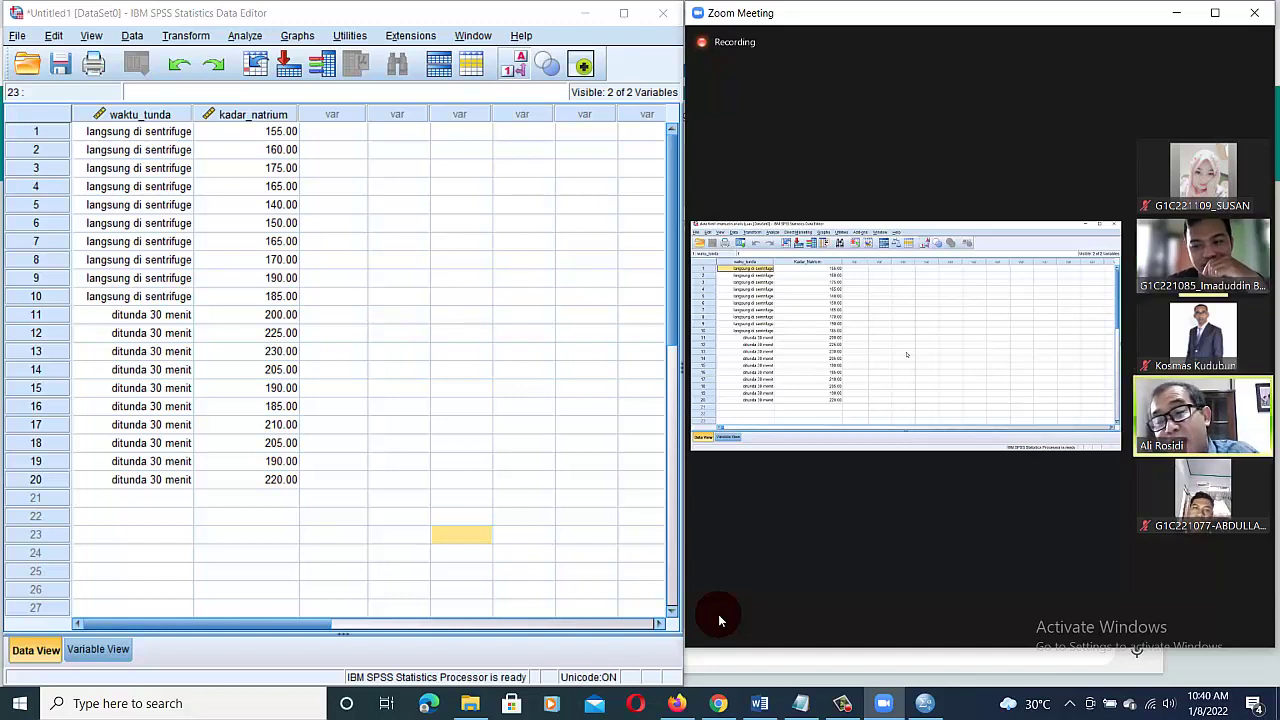
mouse_move(722, 622)
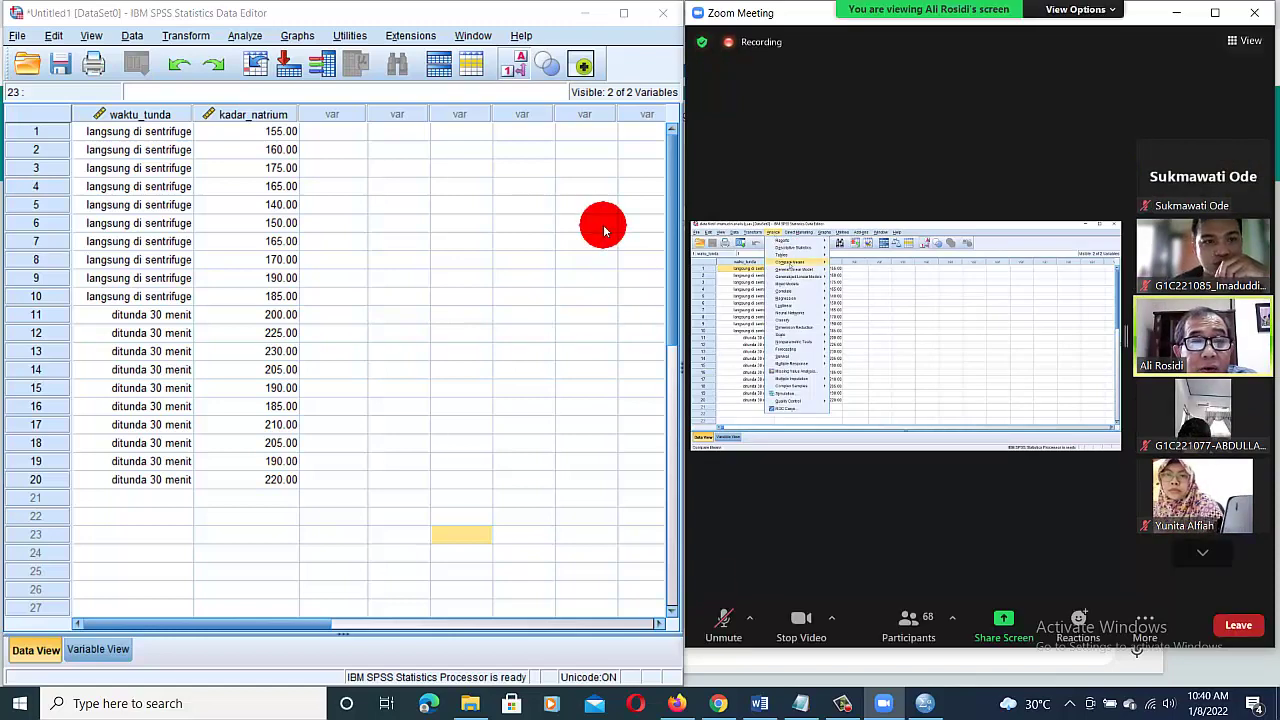
Open the Means procedure for comparing group means.
left_click(245, 36)
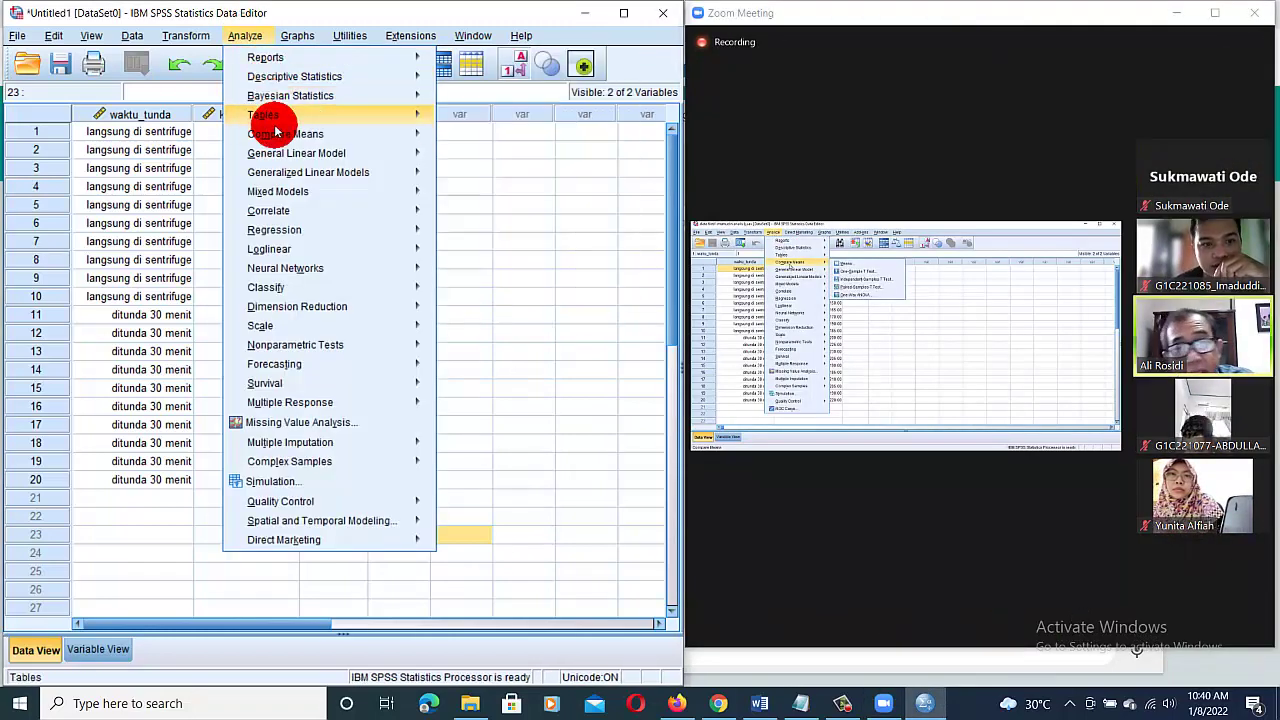
mouse_move(280, 137)
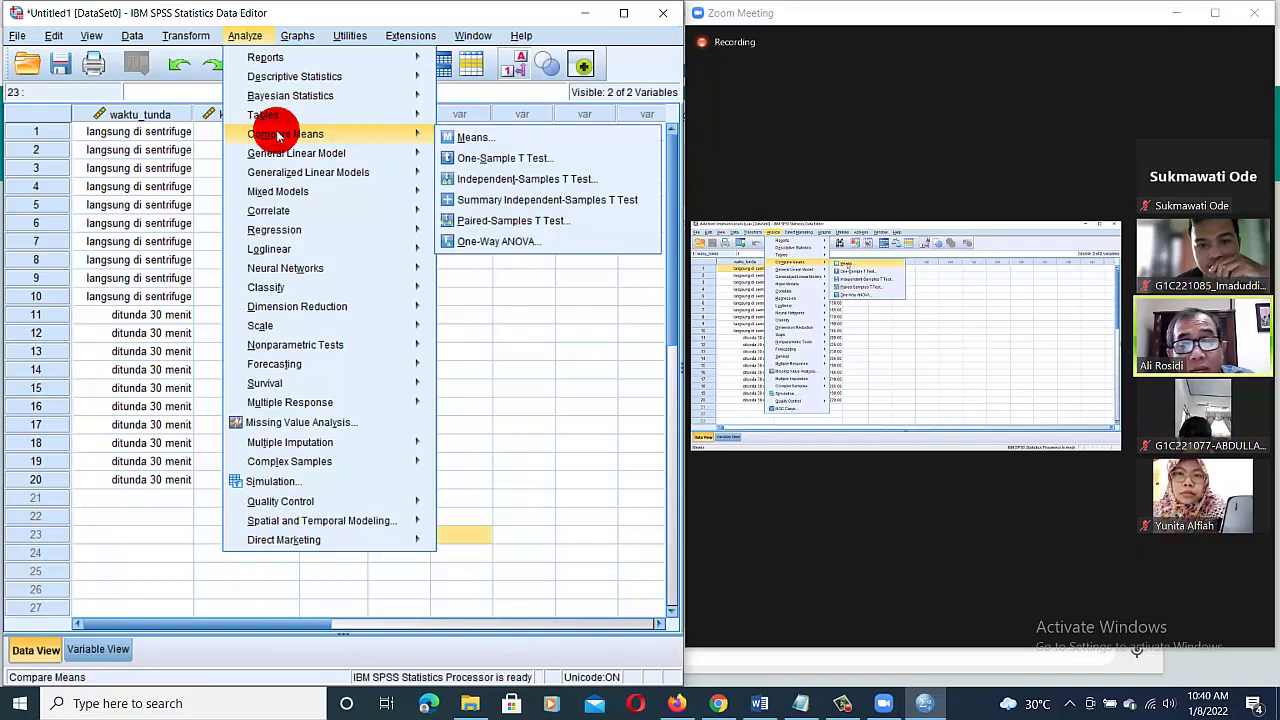
left_click(455, 140)
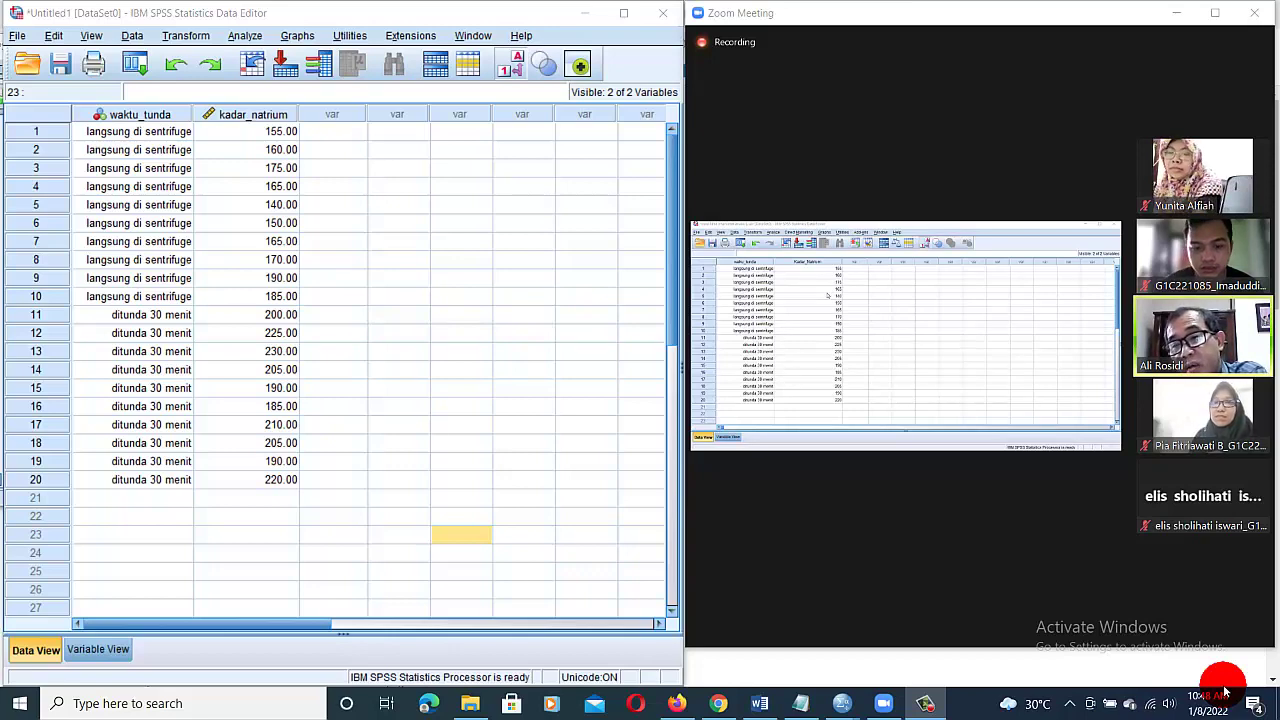
Switch to File Explorer and check the used and free space of Local Disk (C:).
left_click(470, 705)
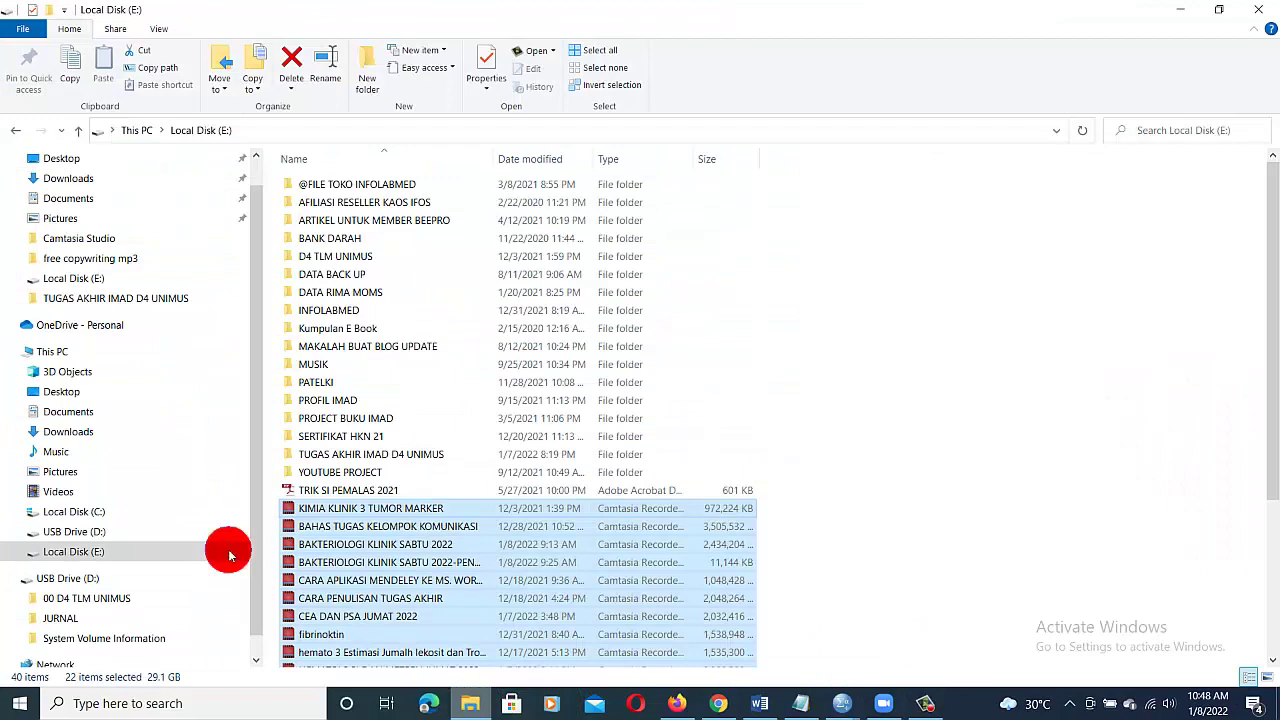
right_click(101, 521)
left_click(127, 500)
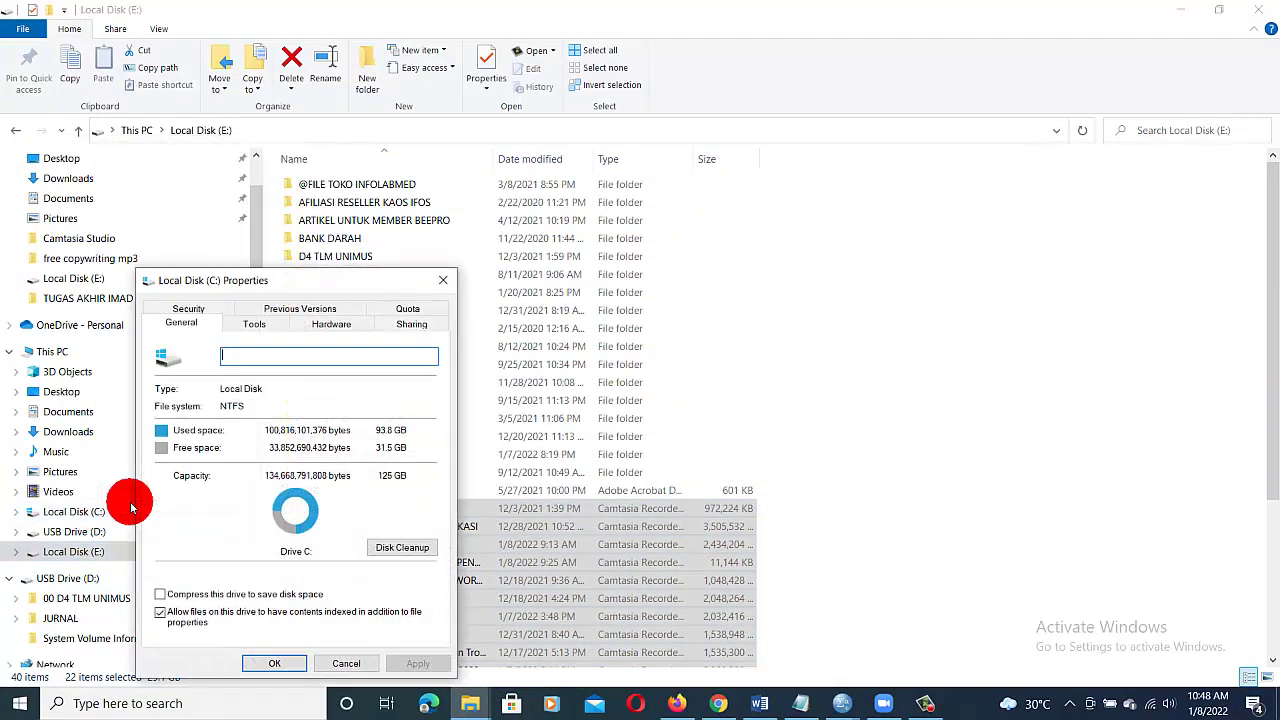
left_click(338, 660)
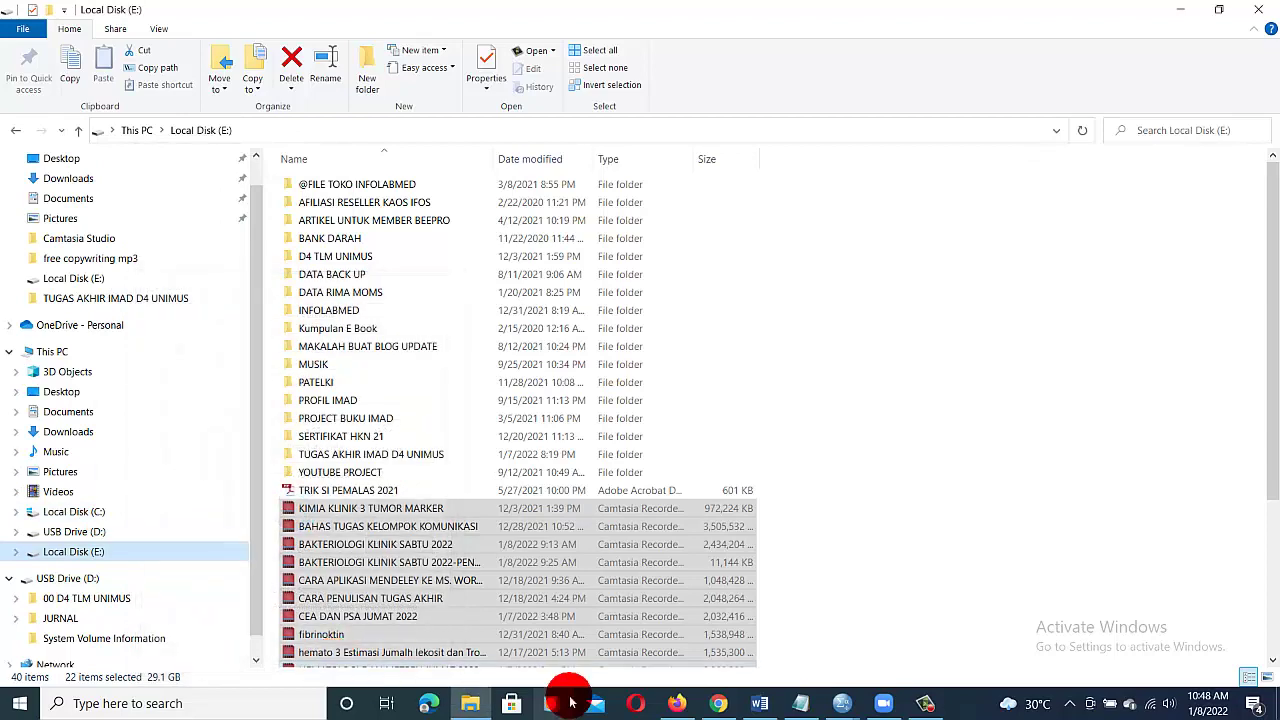
Bring the Zoom meeting, the SPSS Data Editor and the output viewer with the Means report back to the front.
left_click(886, 704)
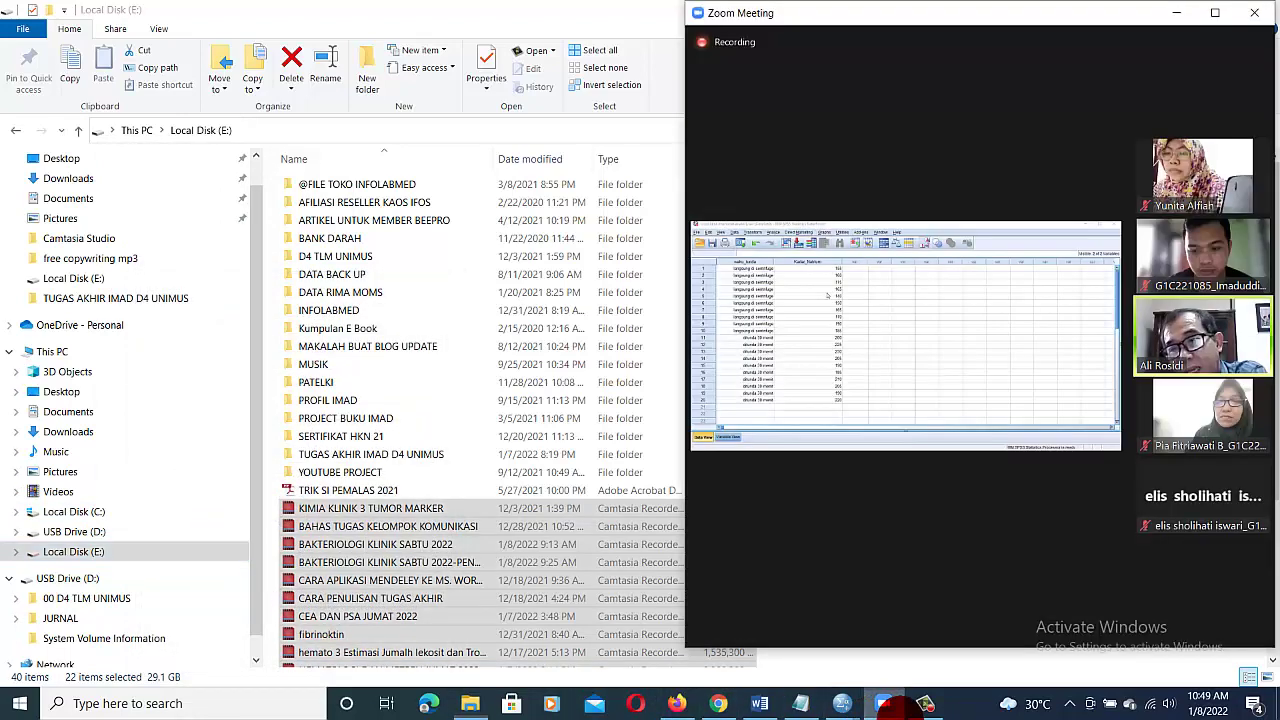
mouse_move(845, 700)
left_click(878, 646)
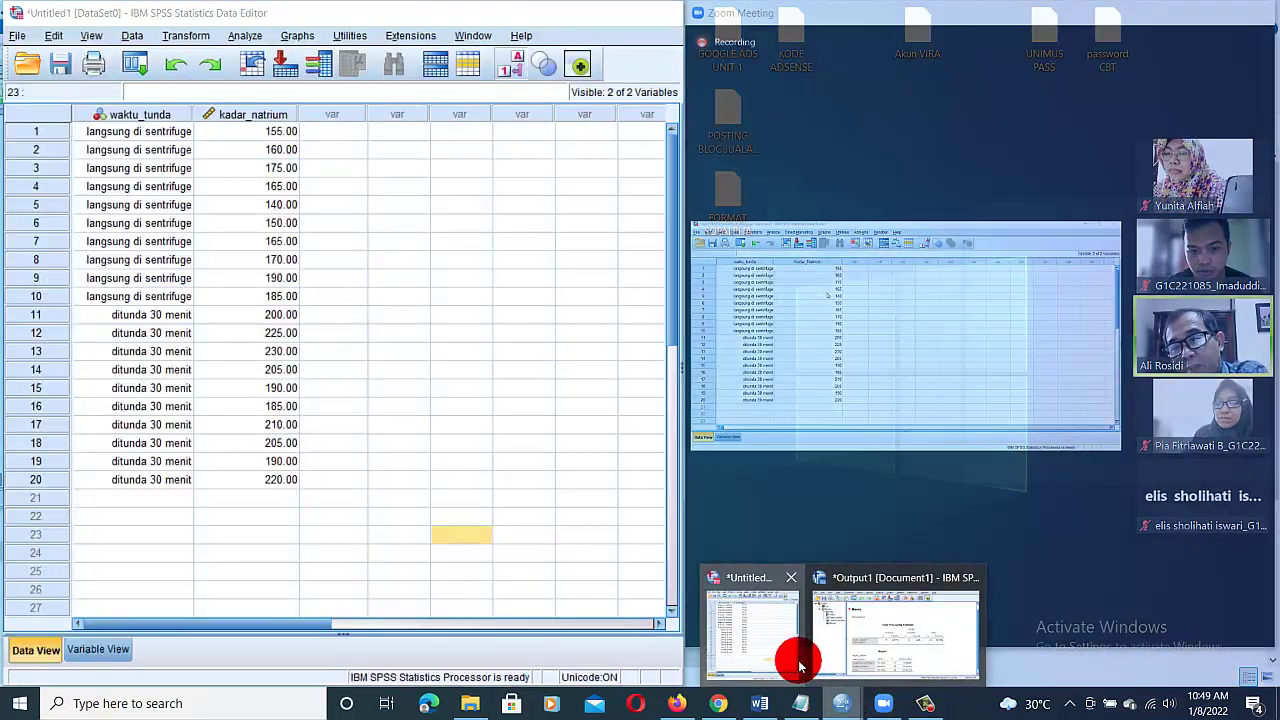
left_click(800, 665)
mouse_move(840, 694)
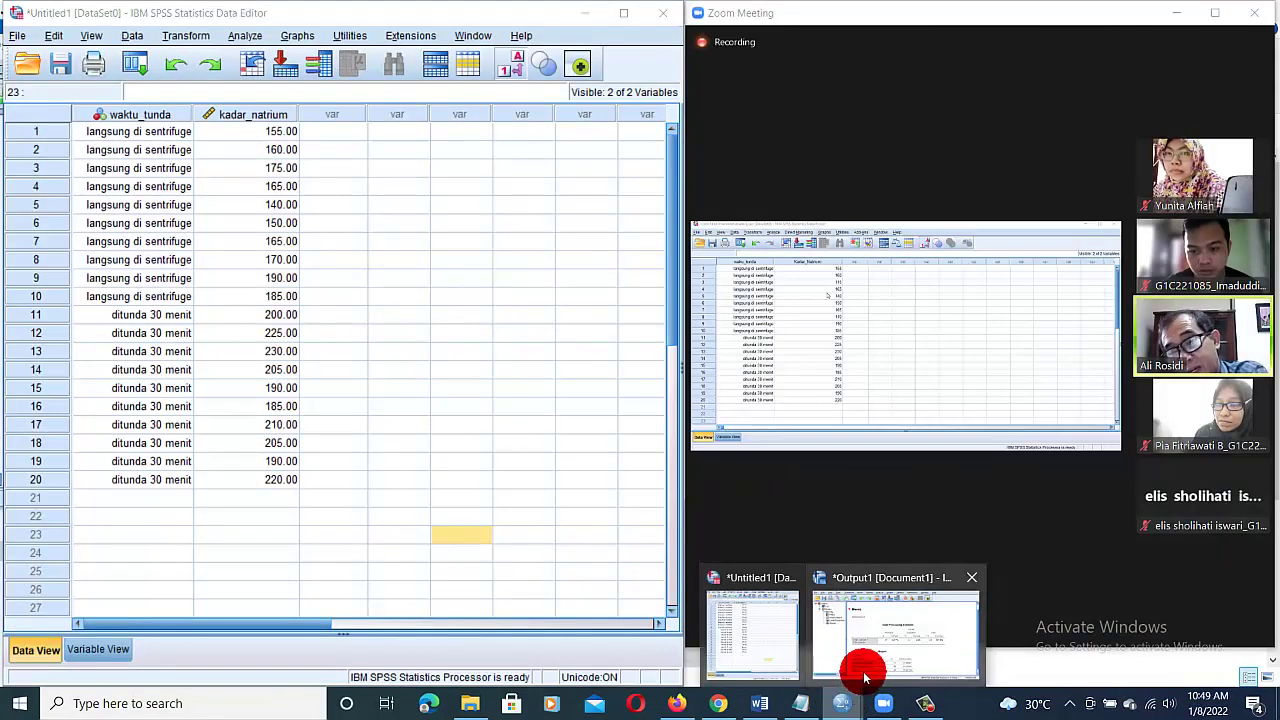
left_click(864, 667)
mouse_move(880, 712)
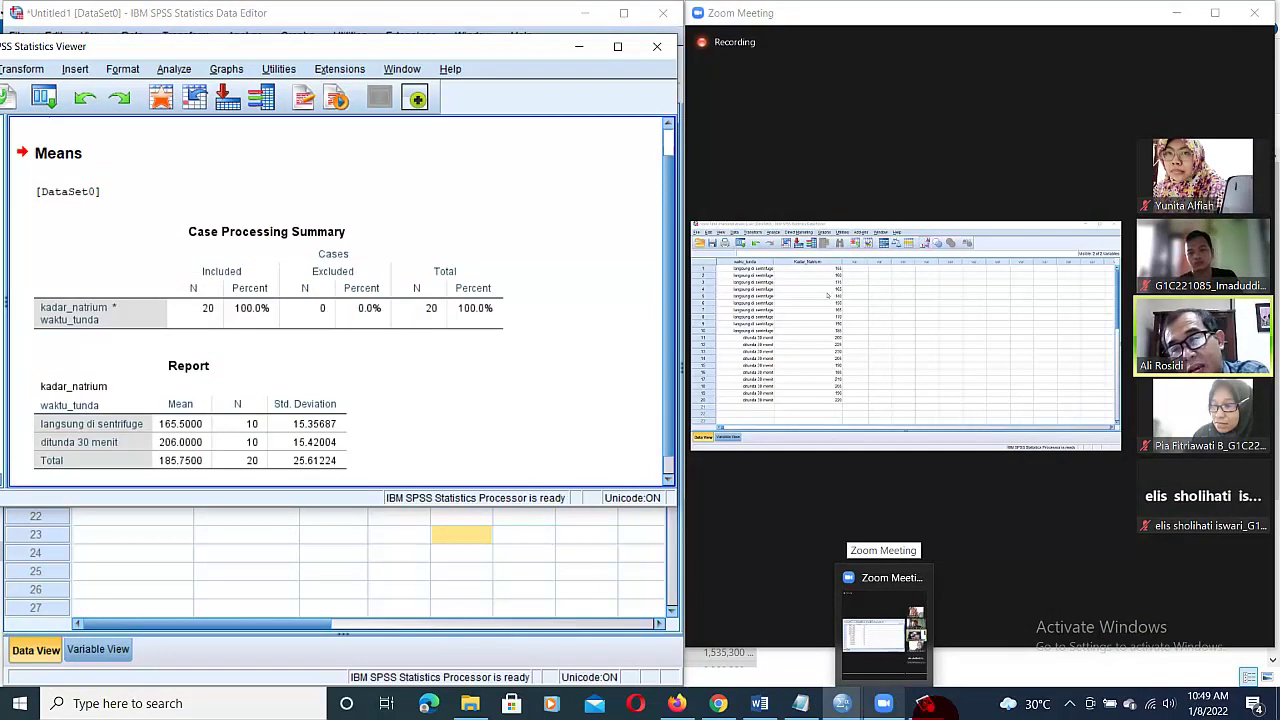
mouse_move(1010, 640)
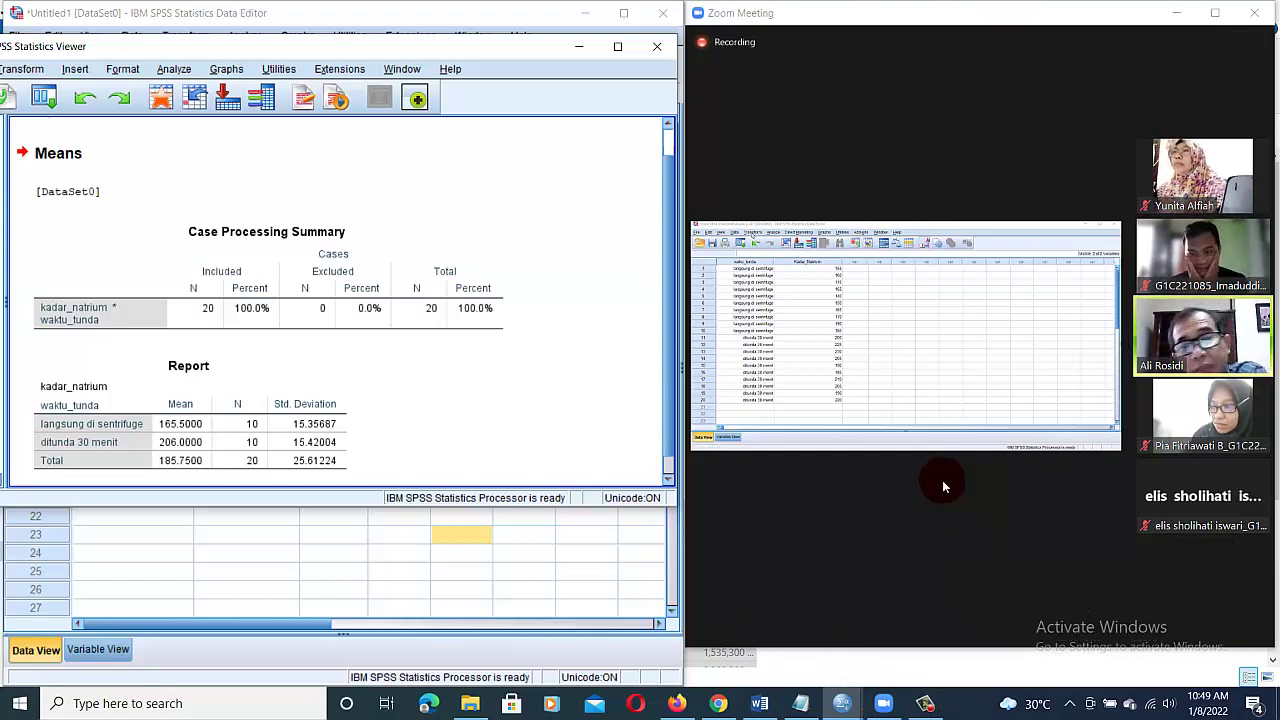
Start Recode into Different Variables in the Data Editor and add kadar_natrium as the input variable.
left_click(458, 10)
left_click(182, 40)
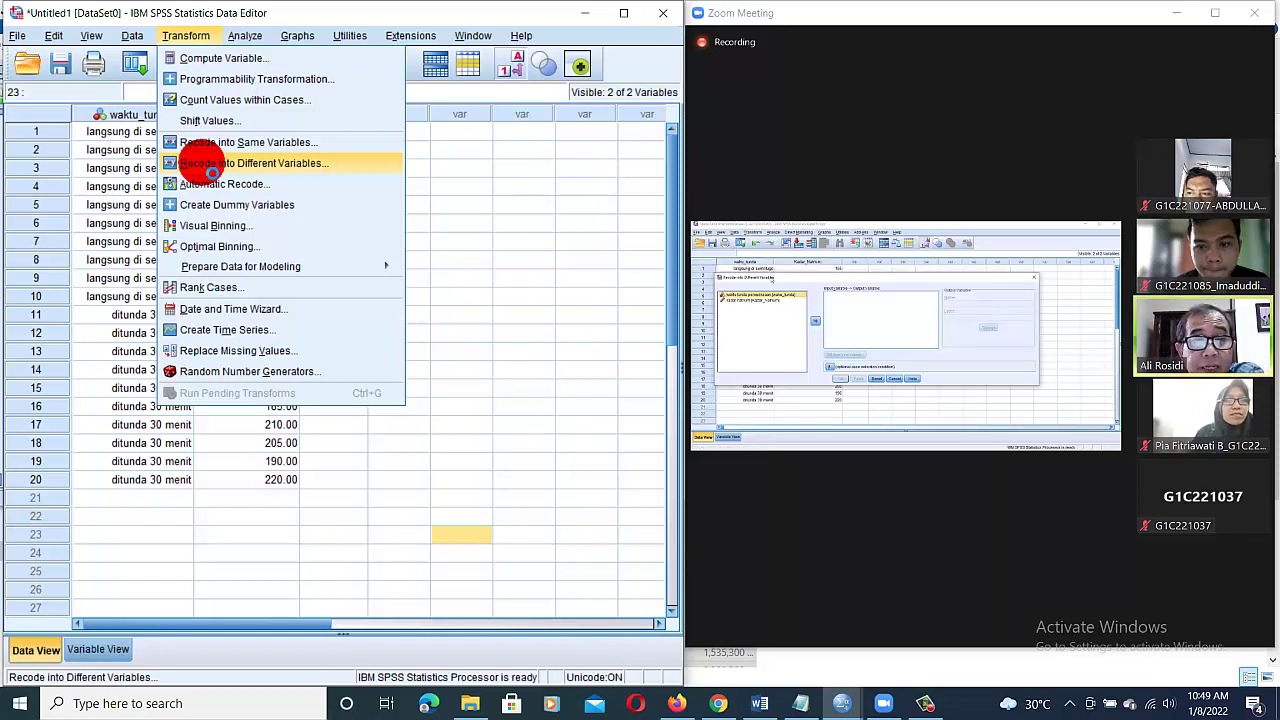
left_click(203, 167)
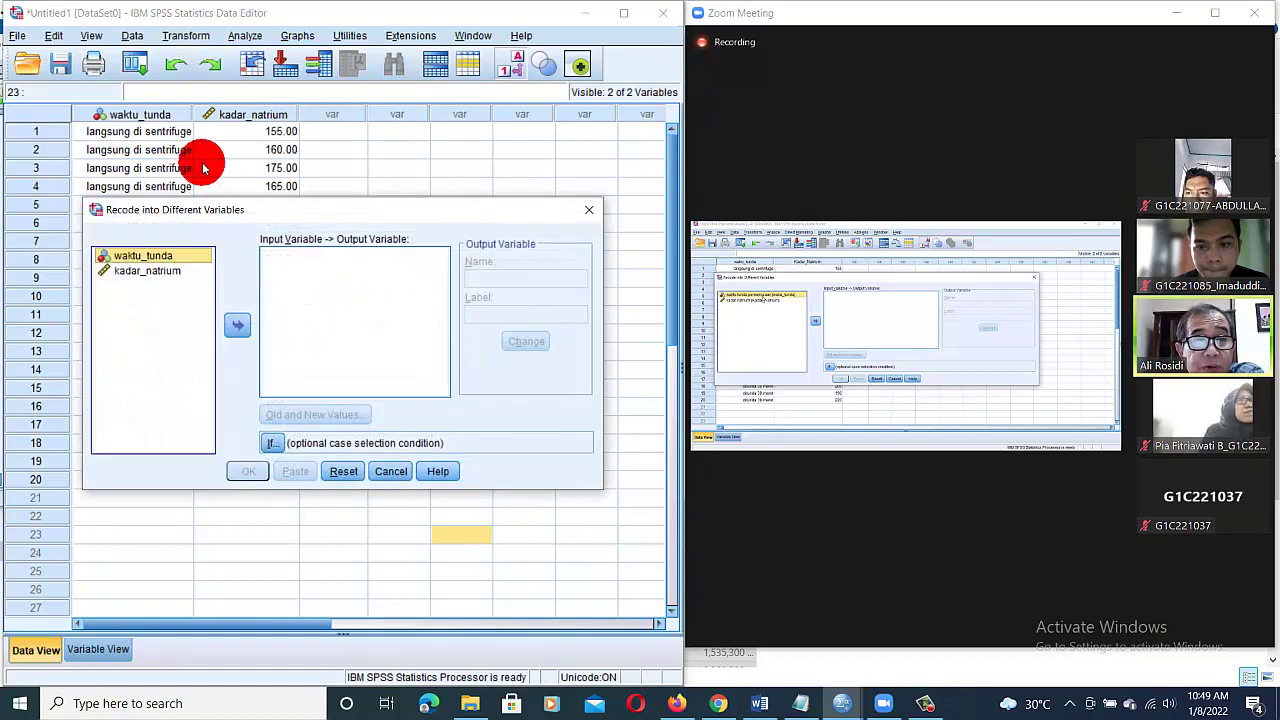
left_click(160, 272)
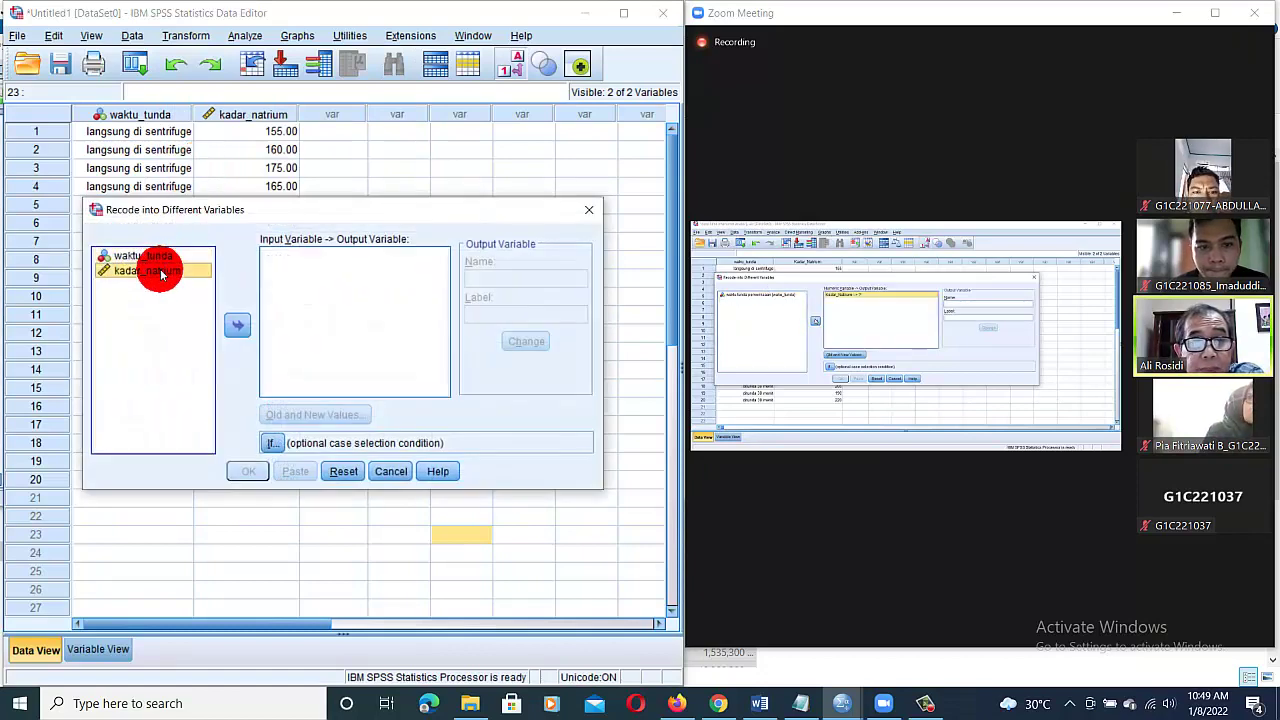
left_click(237, 328)
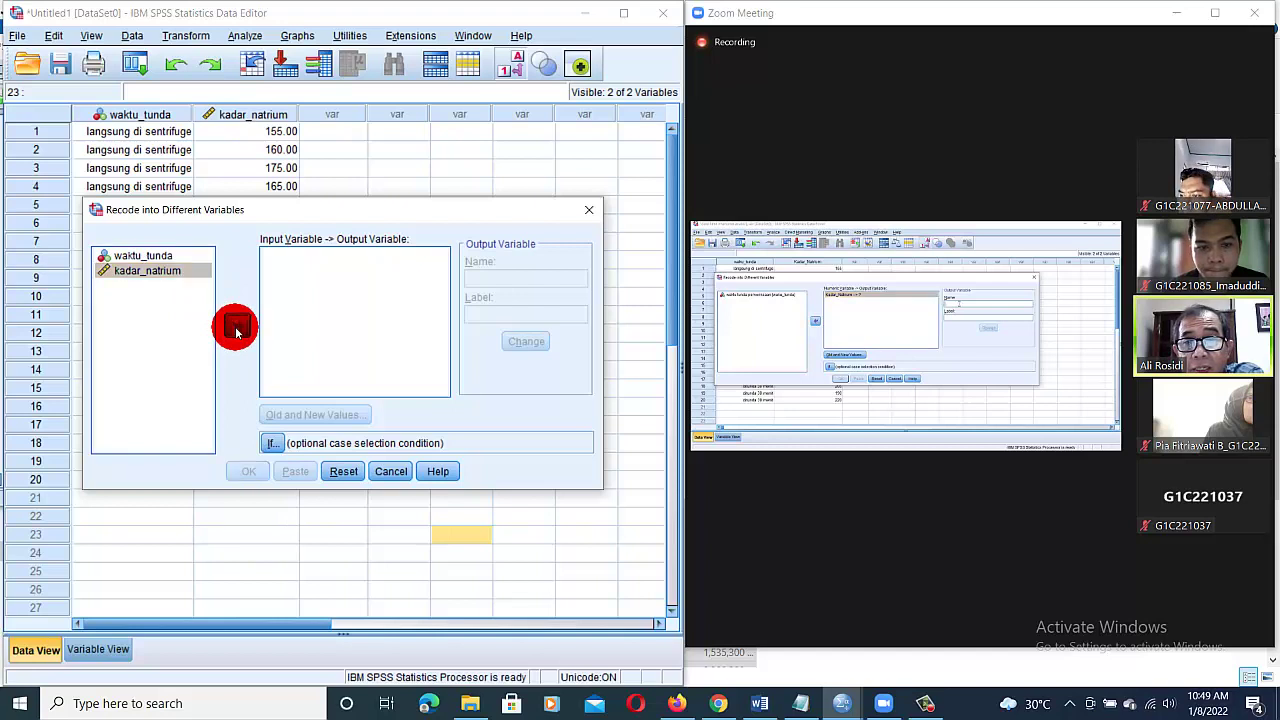
Name the output variable for the kadar_natrium recode kat_kadar_natrium.
left_click(504, 291)
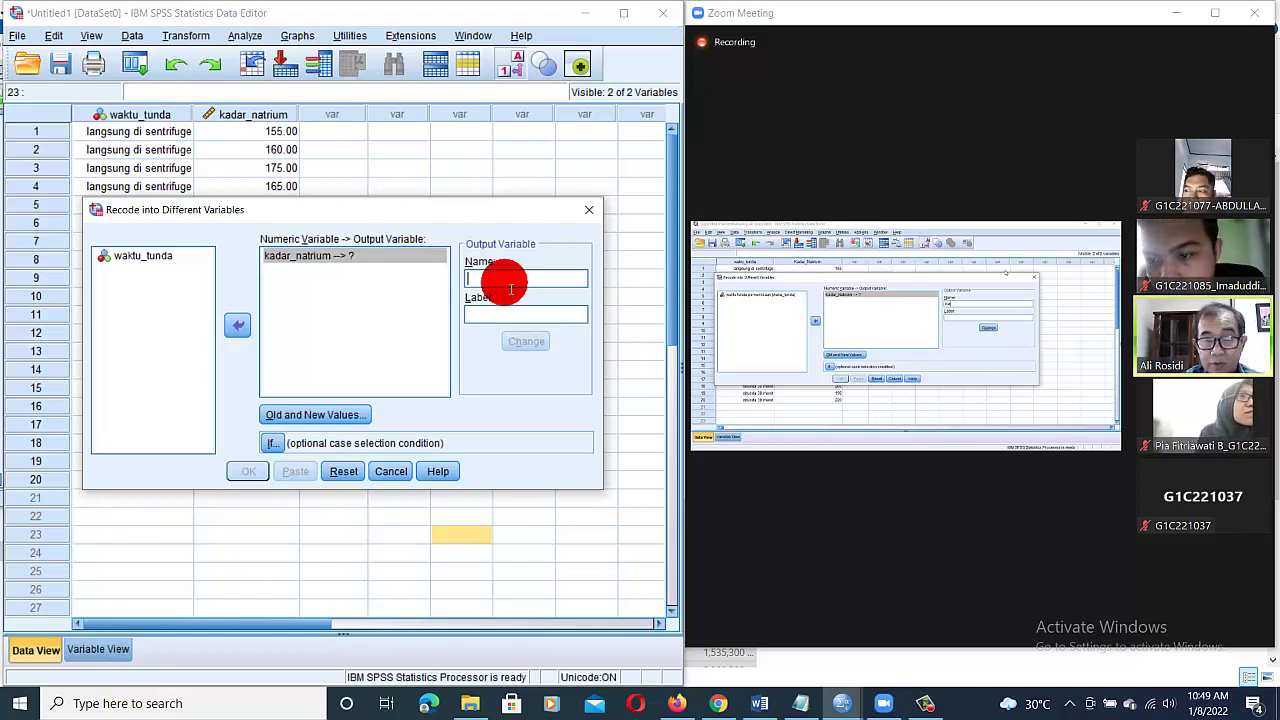
type("kal")
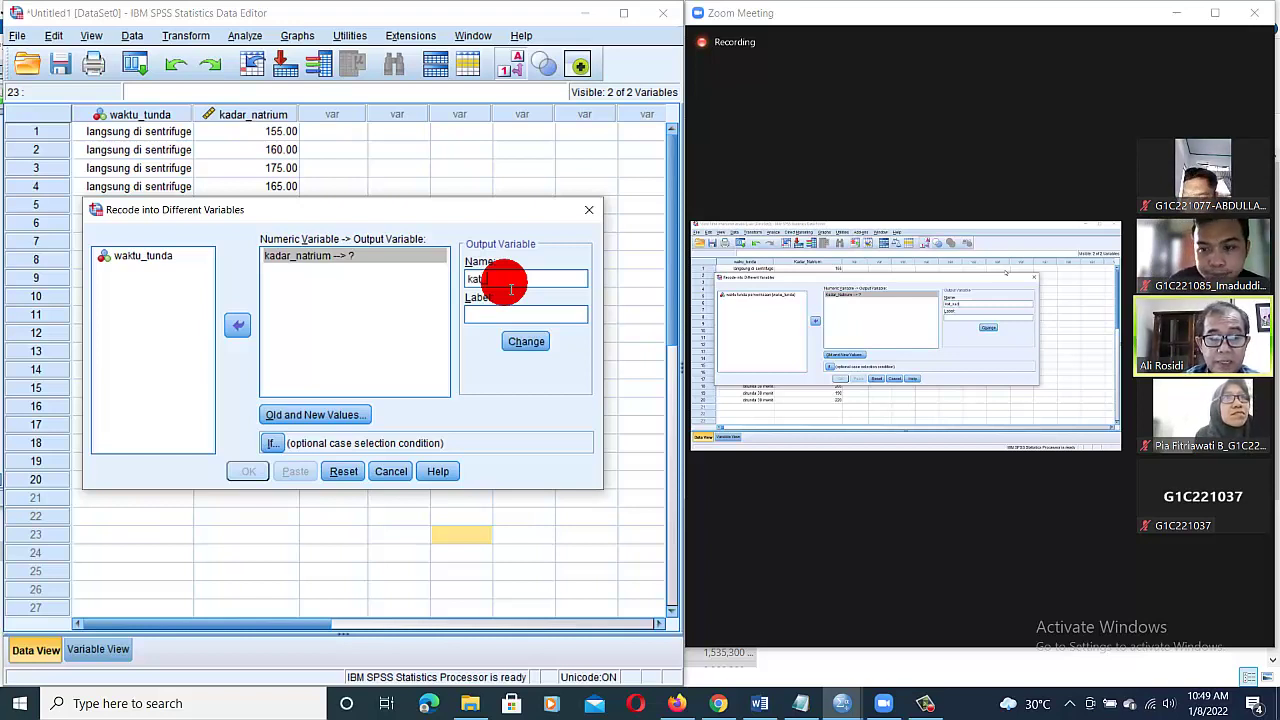
type("_kadar")
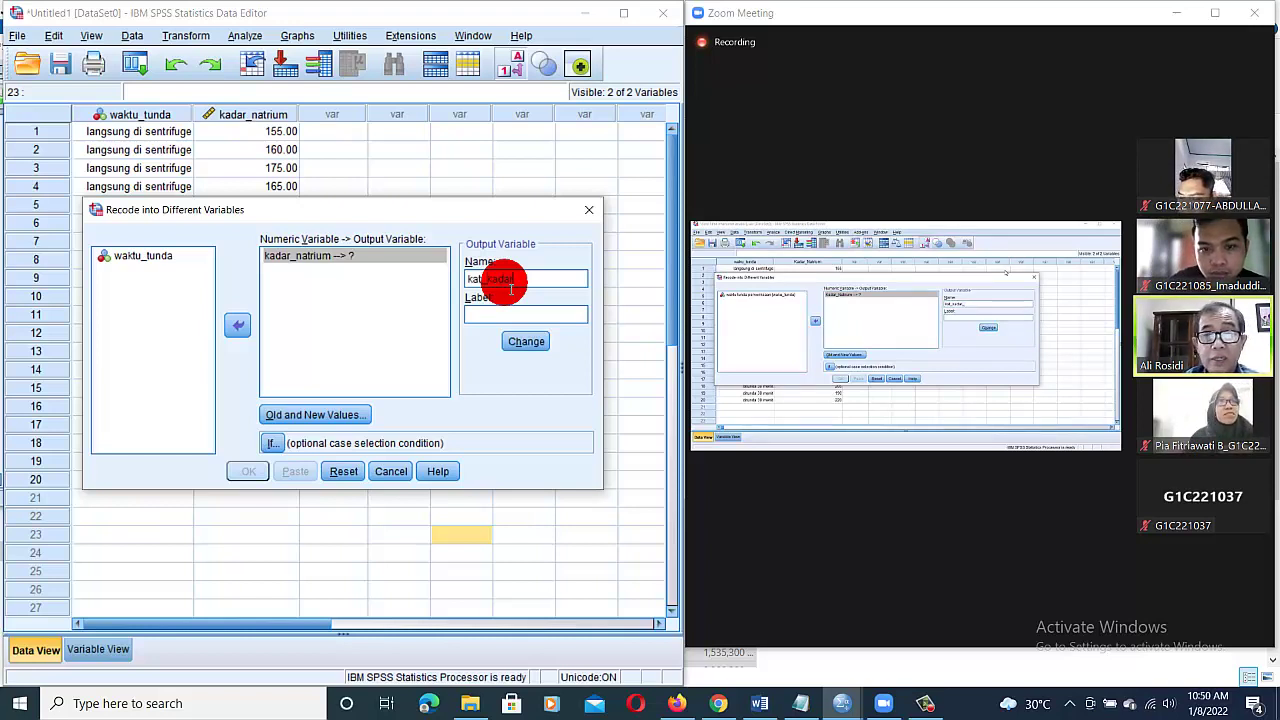
type("_natrium")
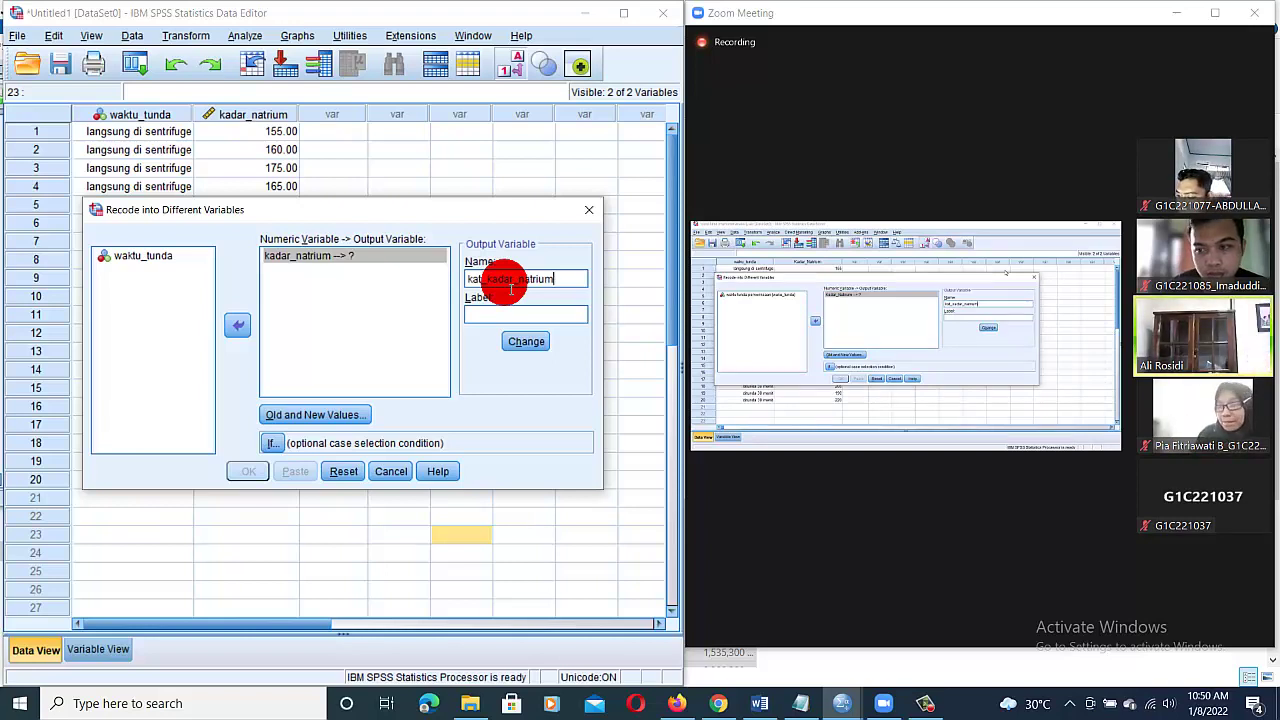
left_click(922, 702)
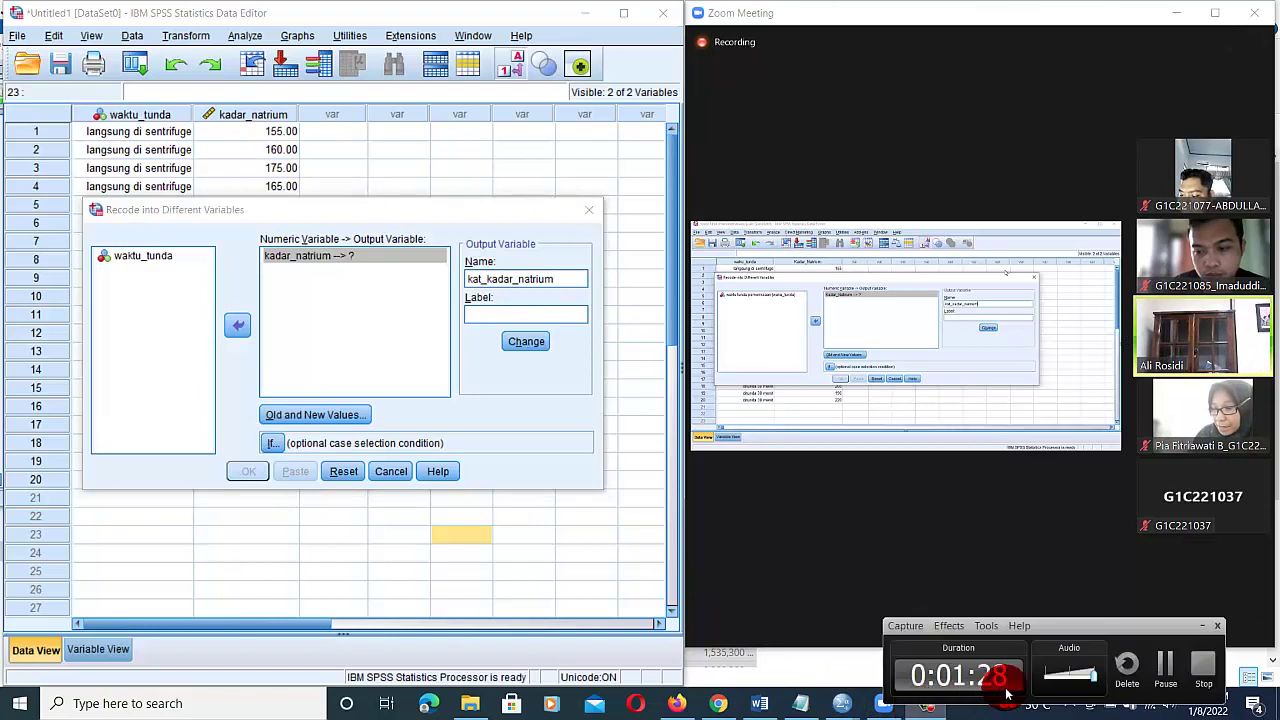
left_click(1166, 670)
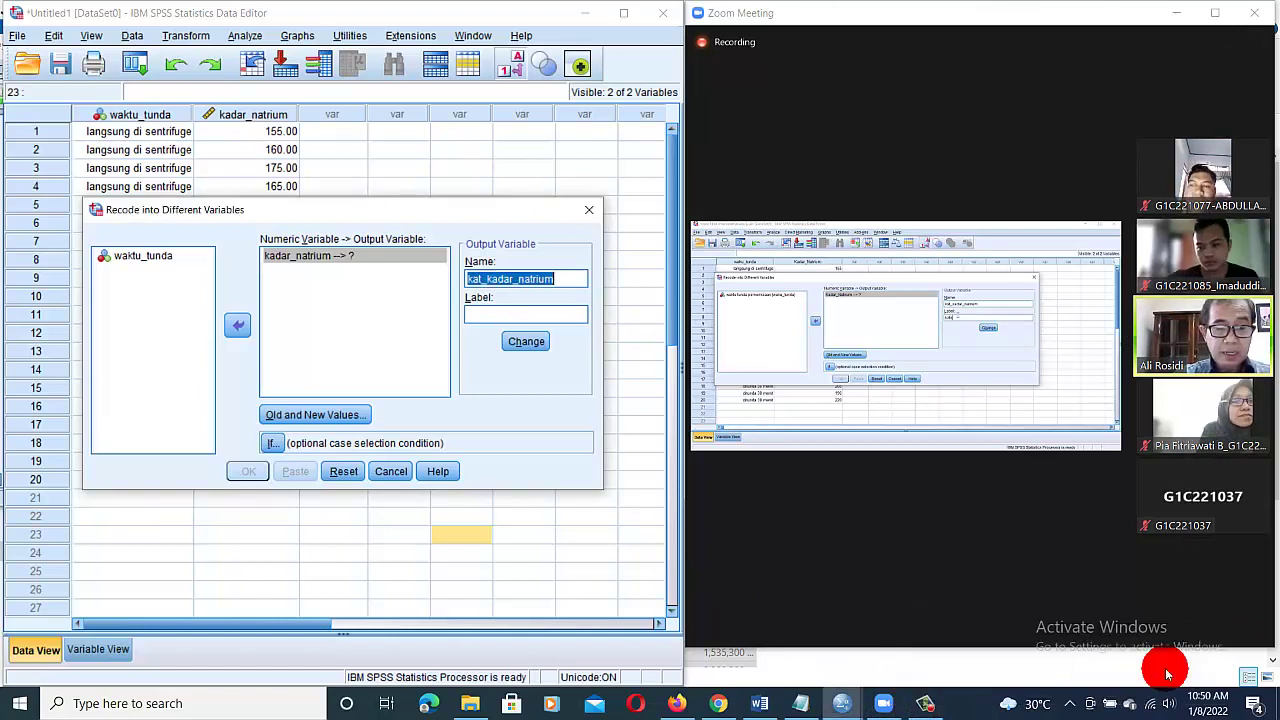
Label the output variable "Kategori Kadar Natrium" and apply its name and label to the recode.
left_click(490, 318)
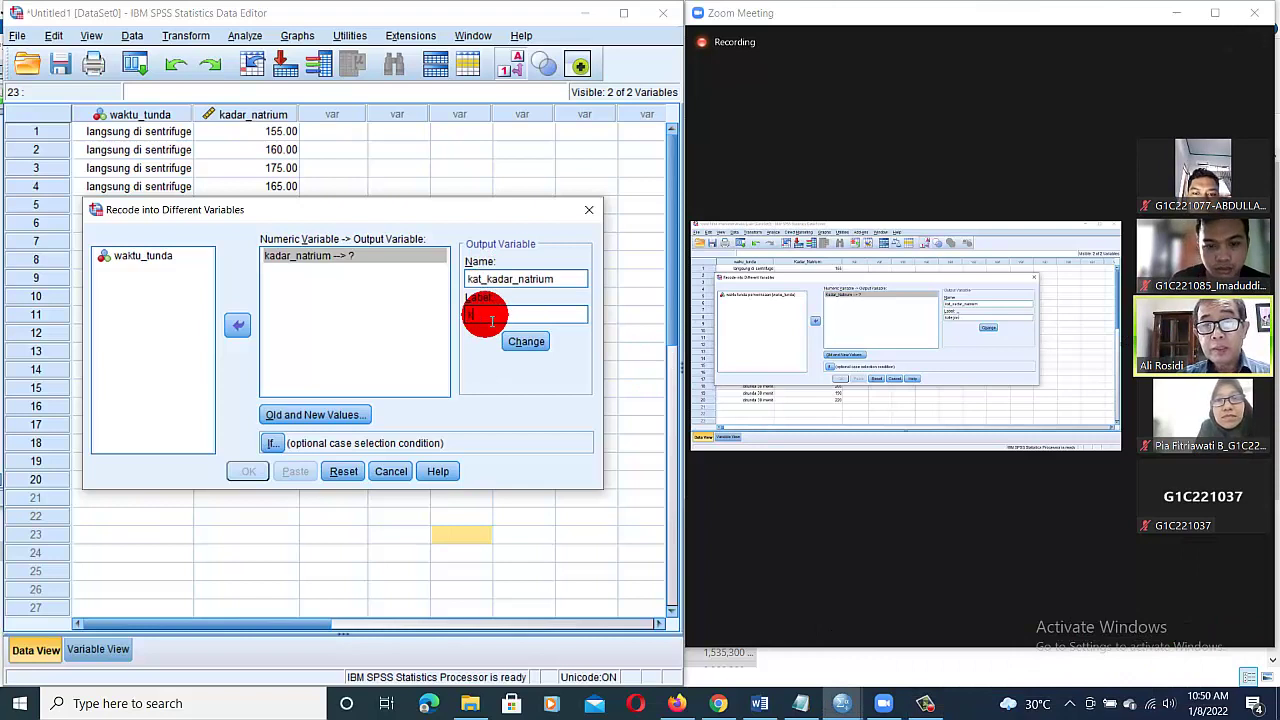
type("Kateg")
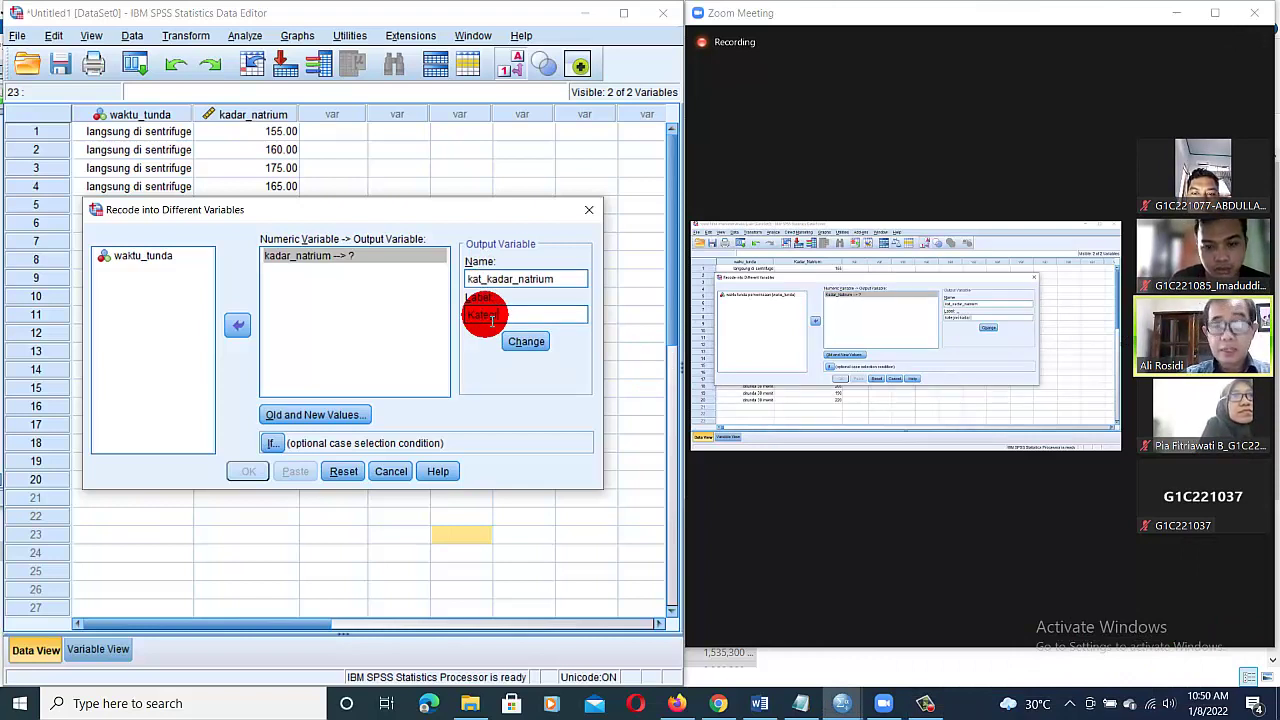
type("ori Kadar Nar")
type("rium")
left_click(804, 624)
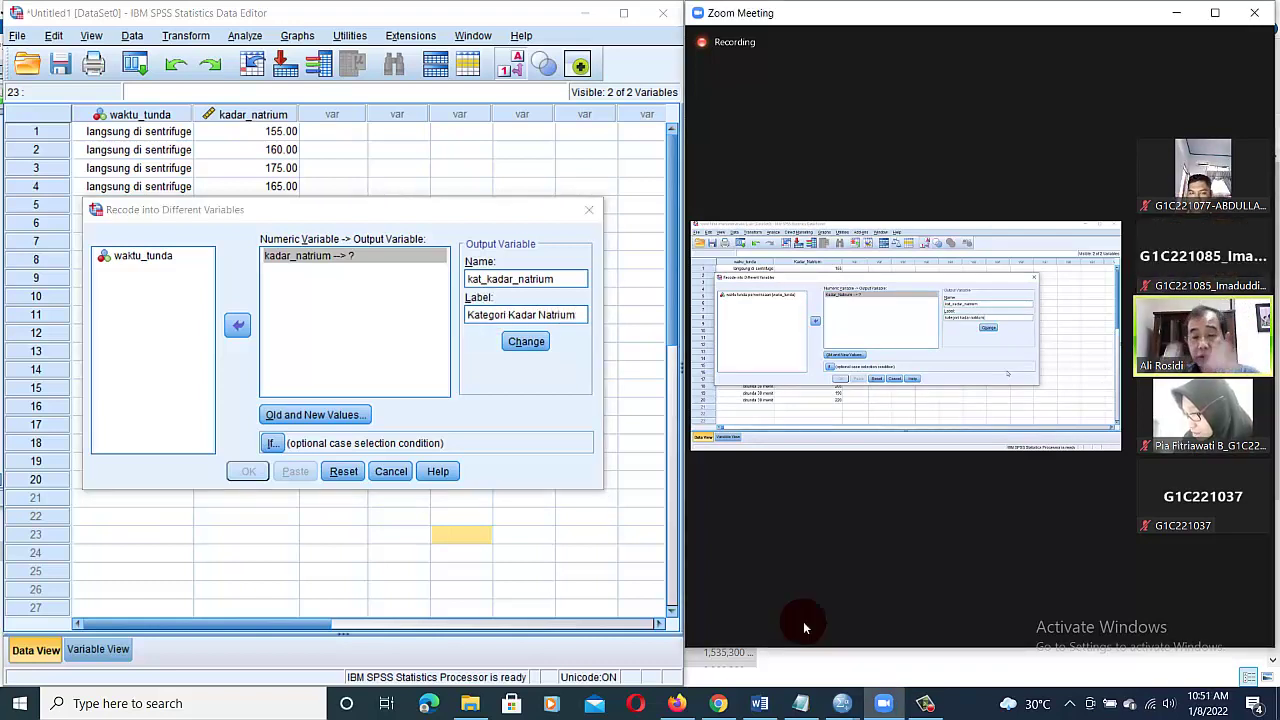
mouse_move(828, 608)
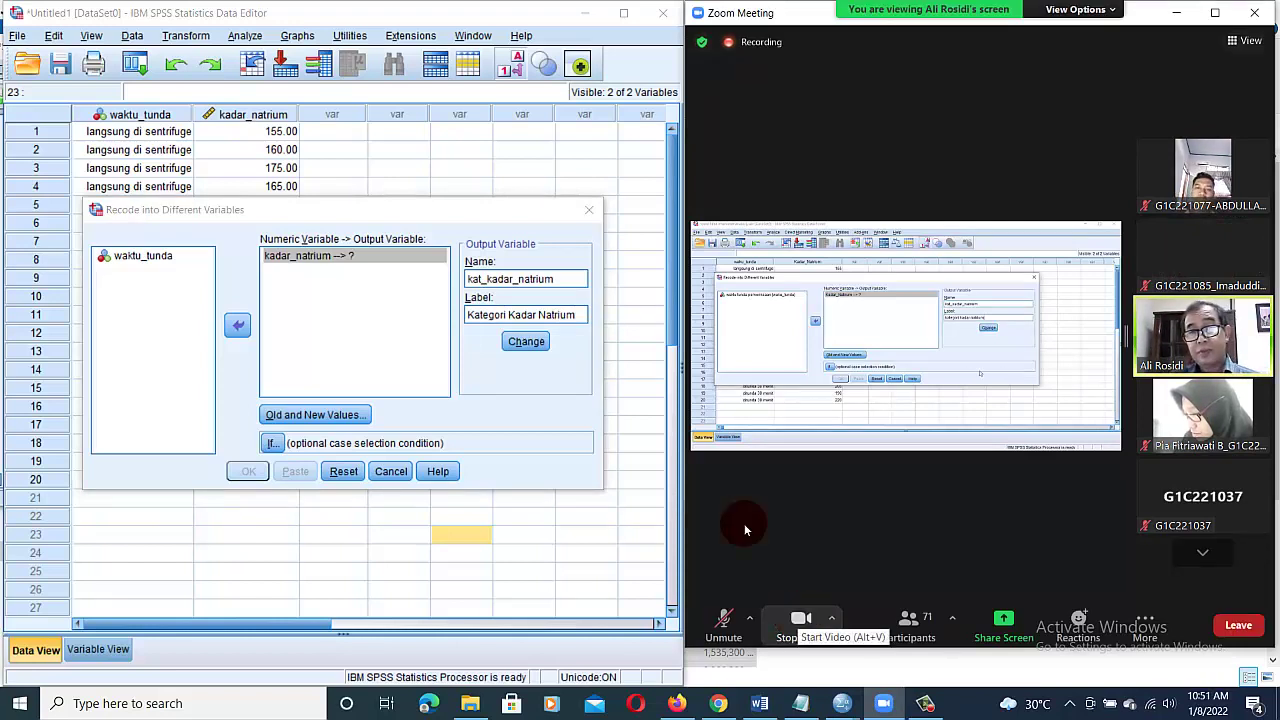
left_click(537, 345)
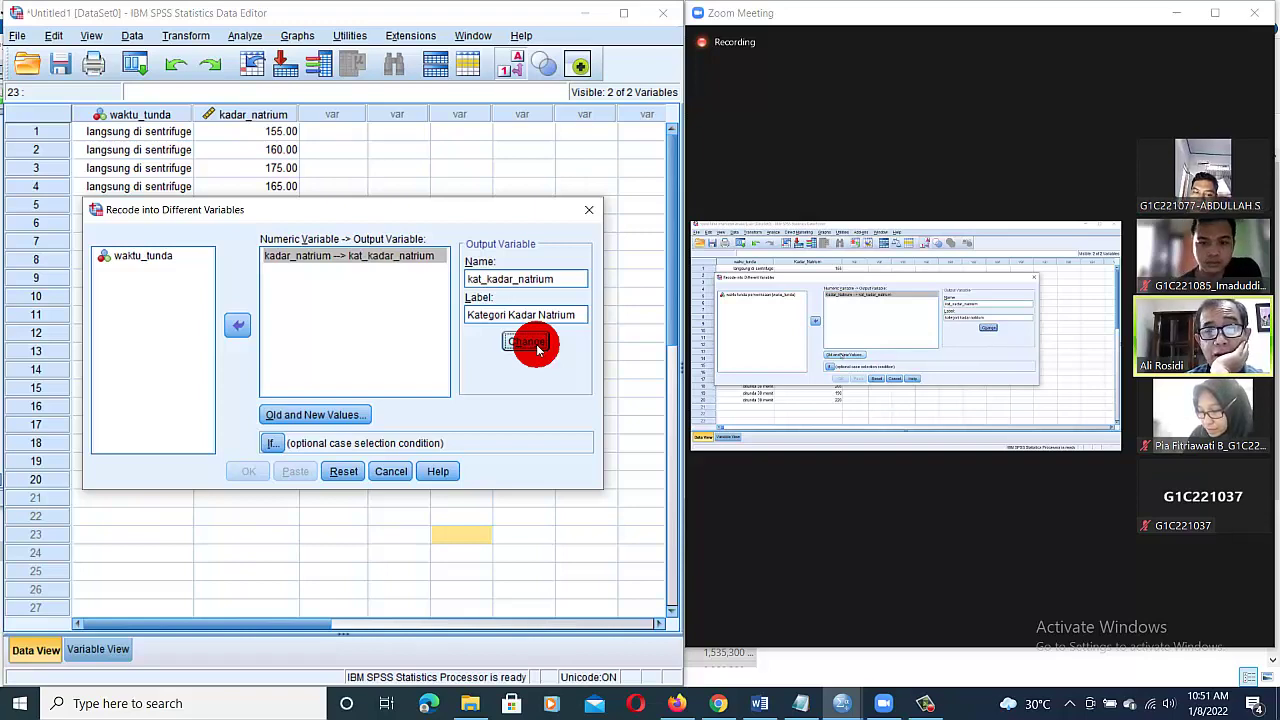
Define the old and new values so that the range from lowest through 136.99 is recoded to 1.
left_click(284, 416)
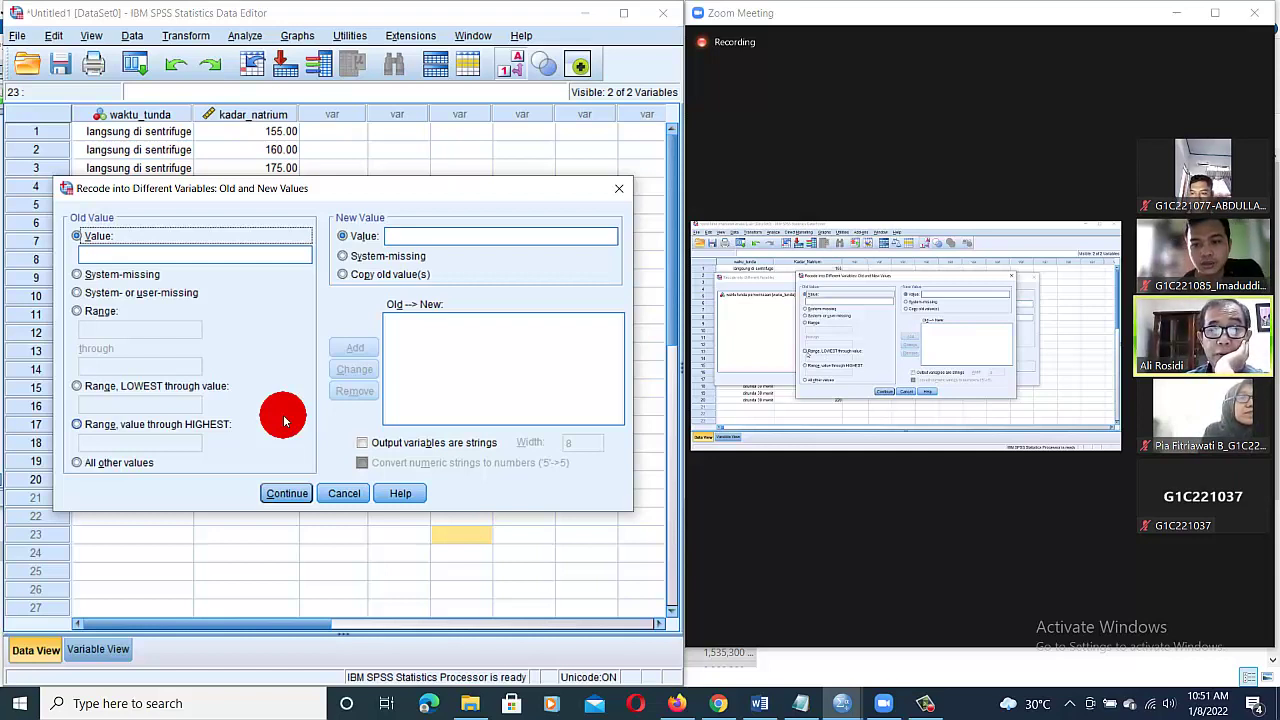
left_click(162, 396)
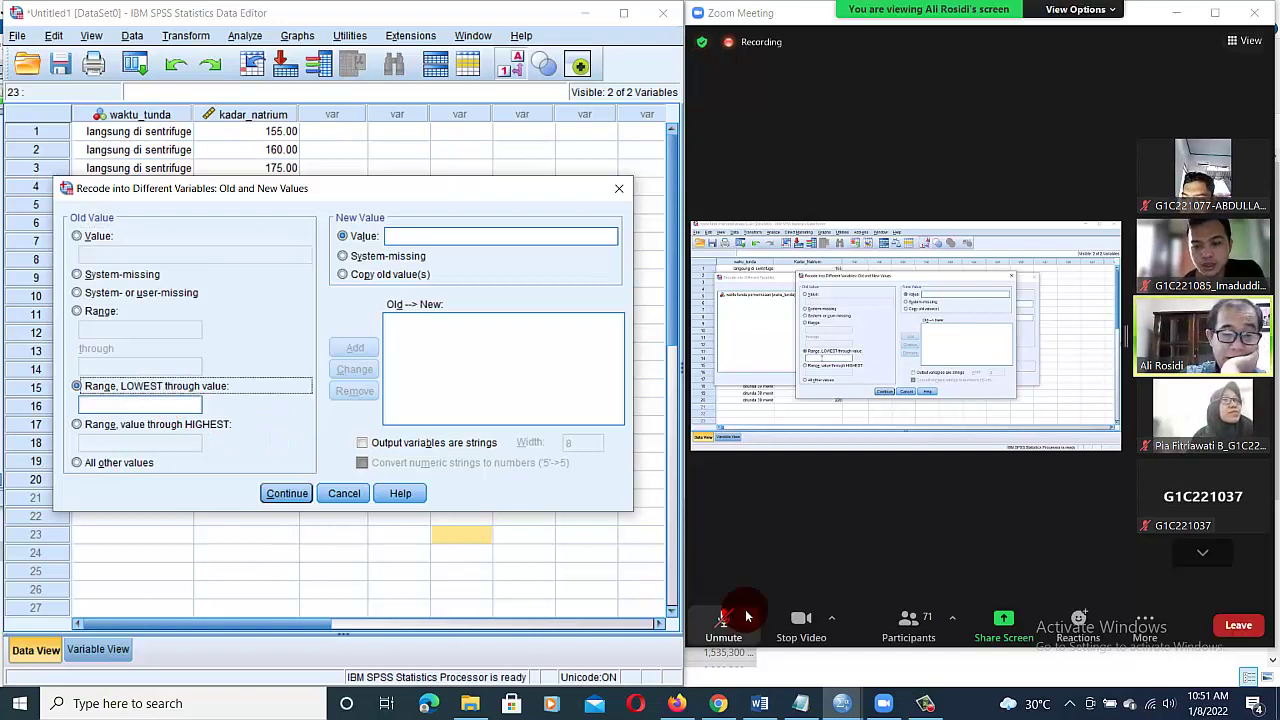
left_click(797, 625)
left_click(797, 622)
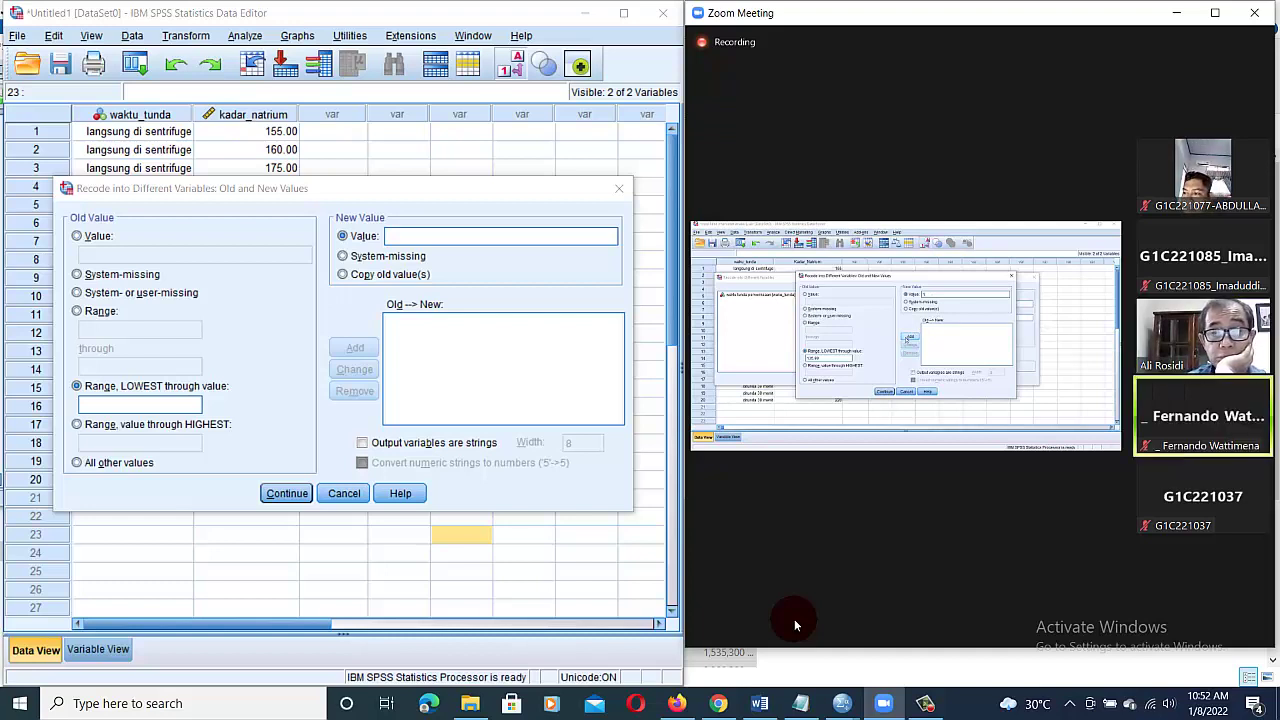
left_click(474, 237)
type("1")
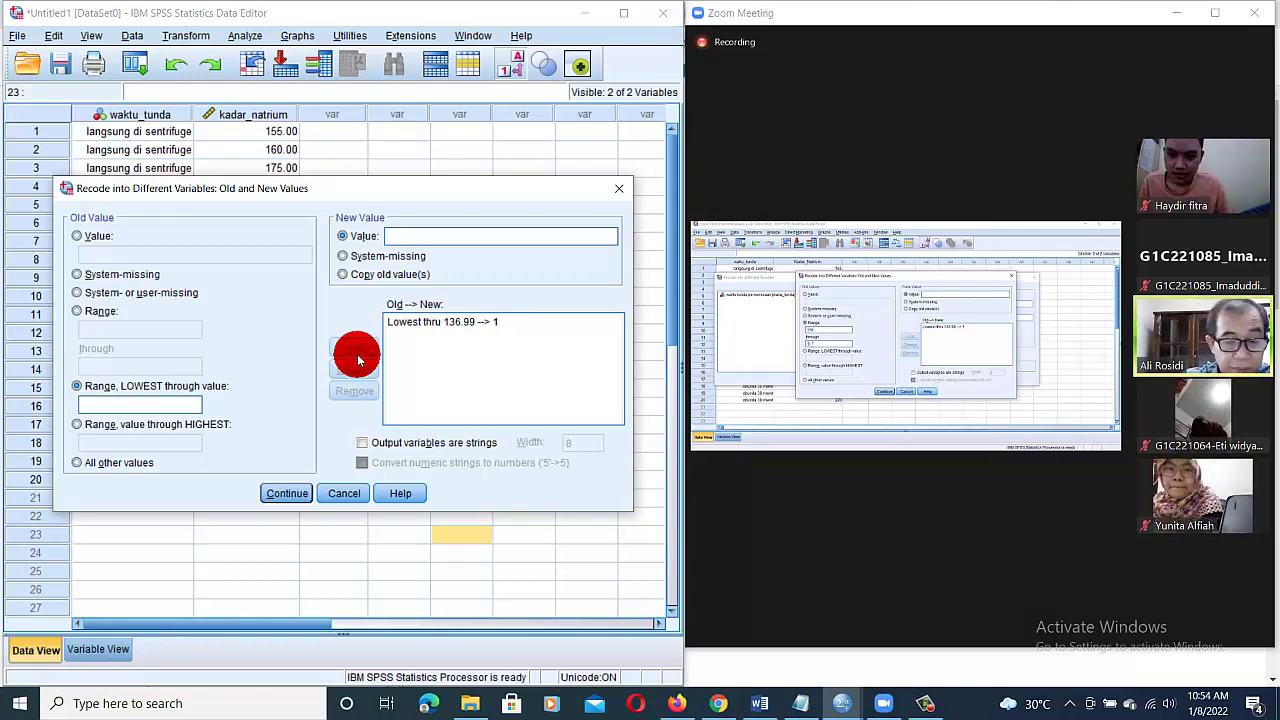
Add a recode rule that turns the range 136 through 145 into the new value 2.
left_click(77, 424)
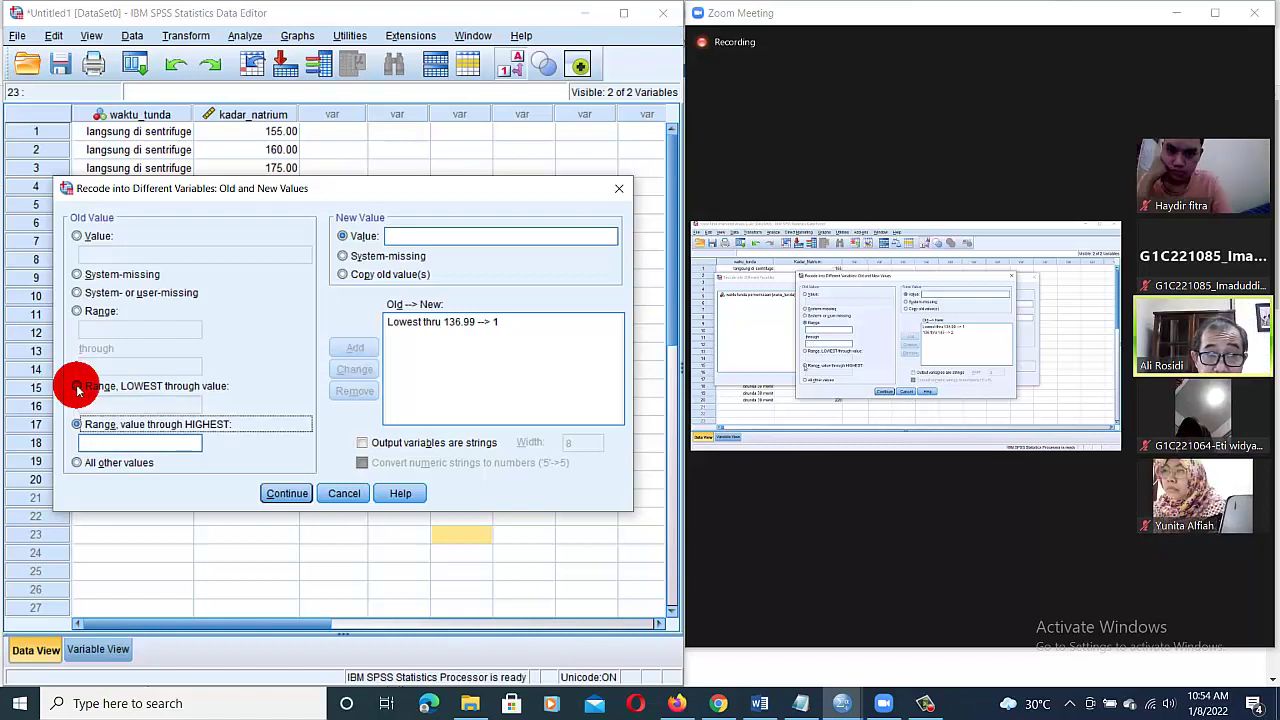
left_click(78, 388)
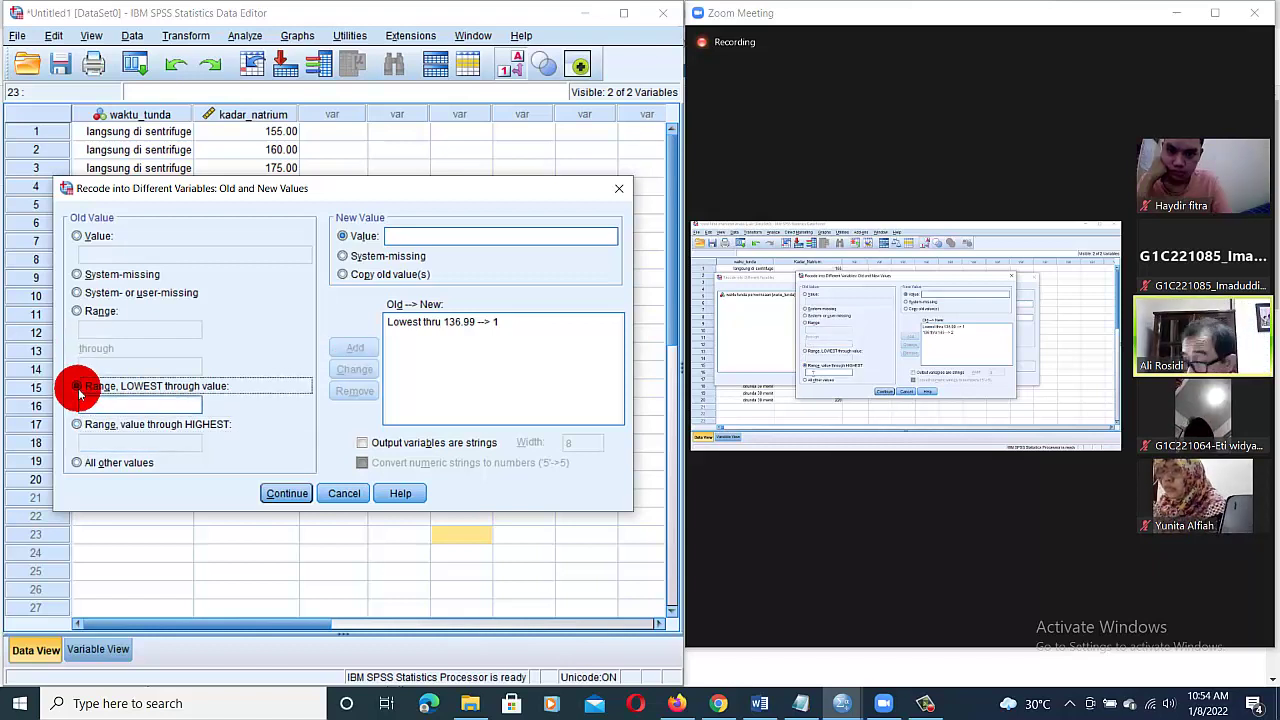
left_click(77, 312)
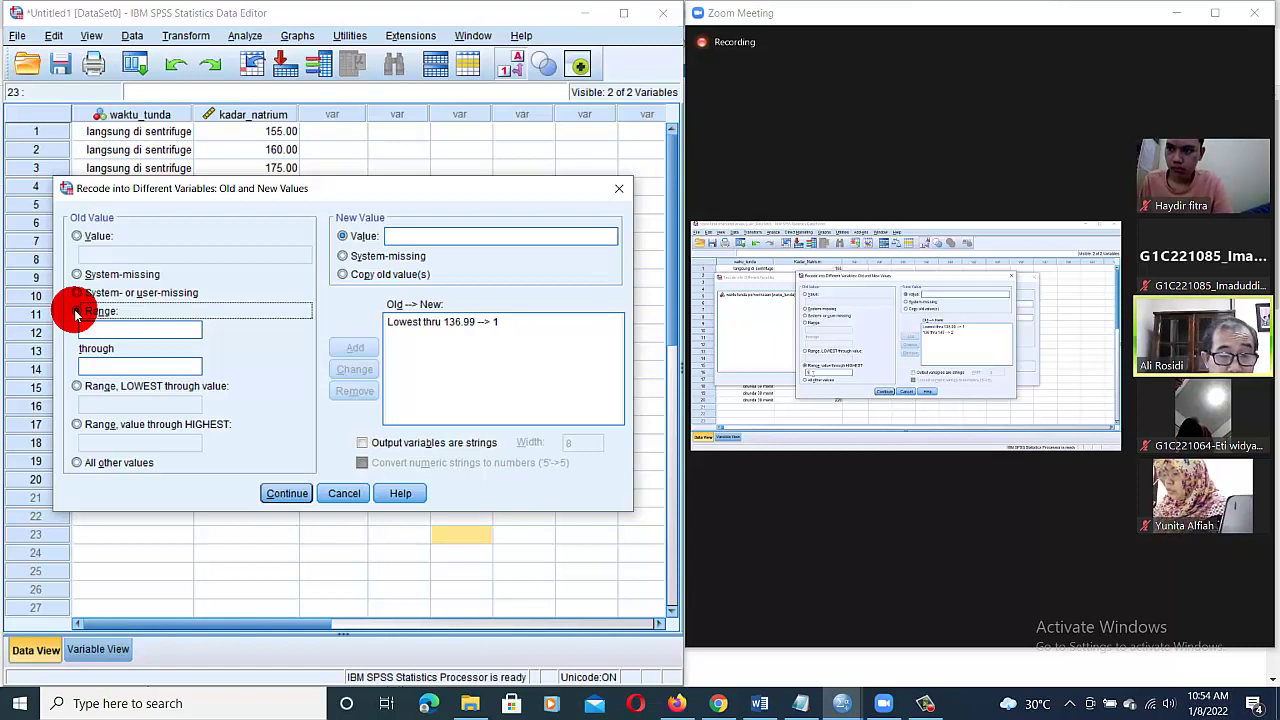
left_click(131, 331)
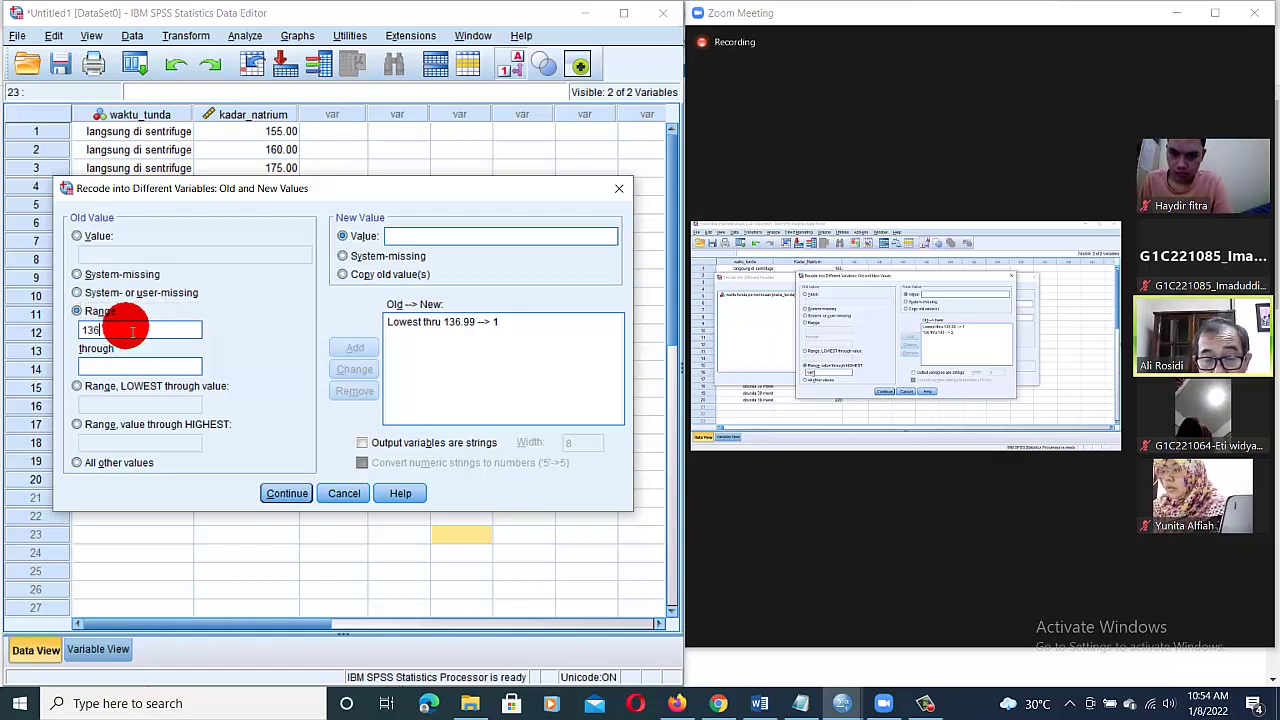
left_click(115, 368)
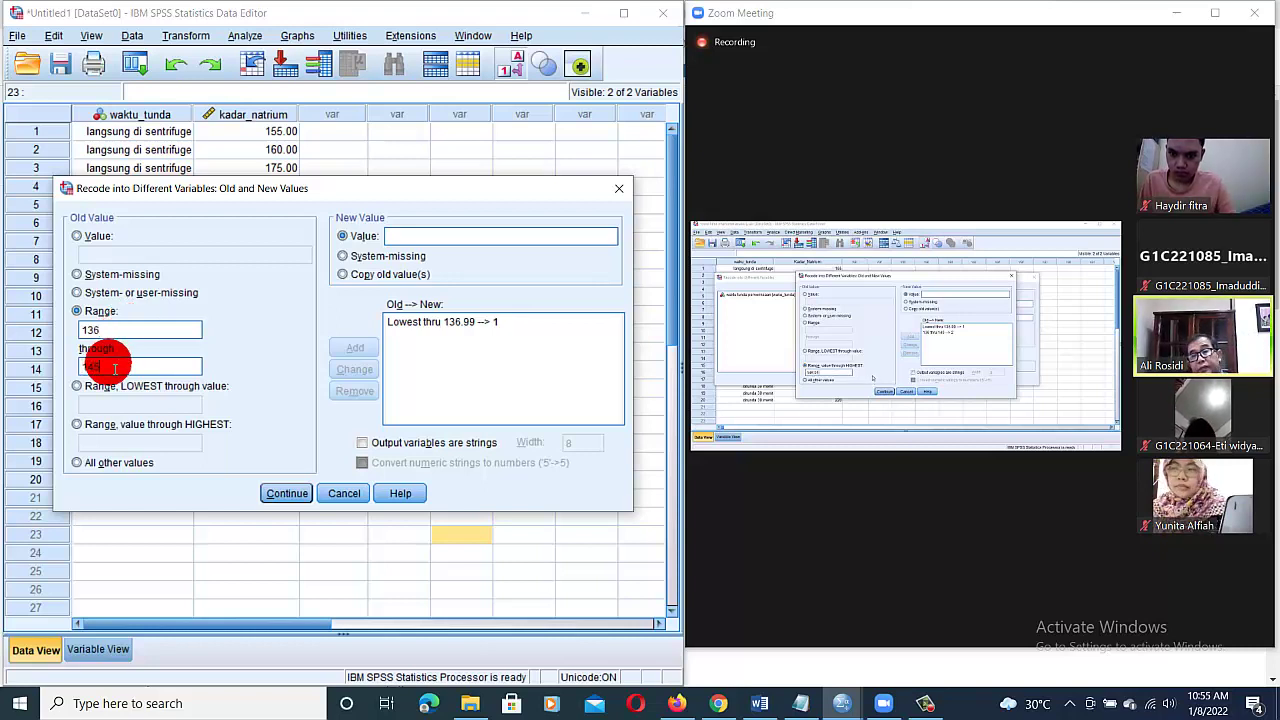
left_click(407, 242)
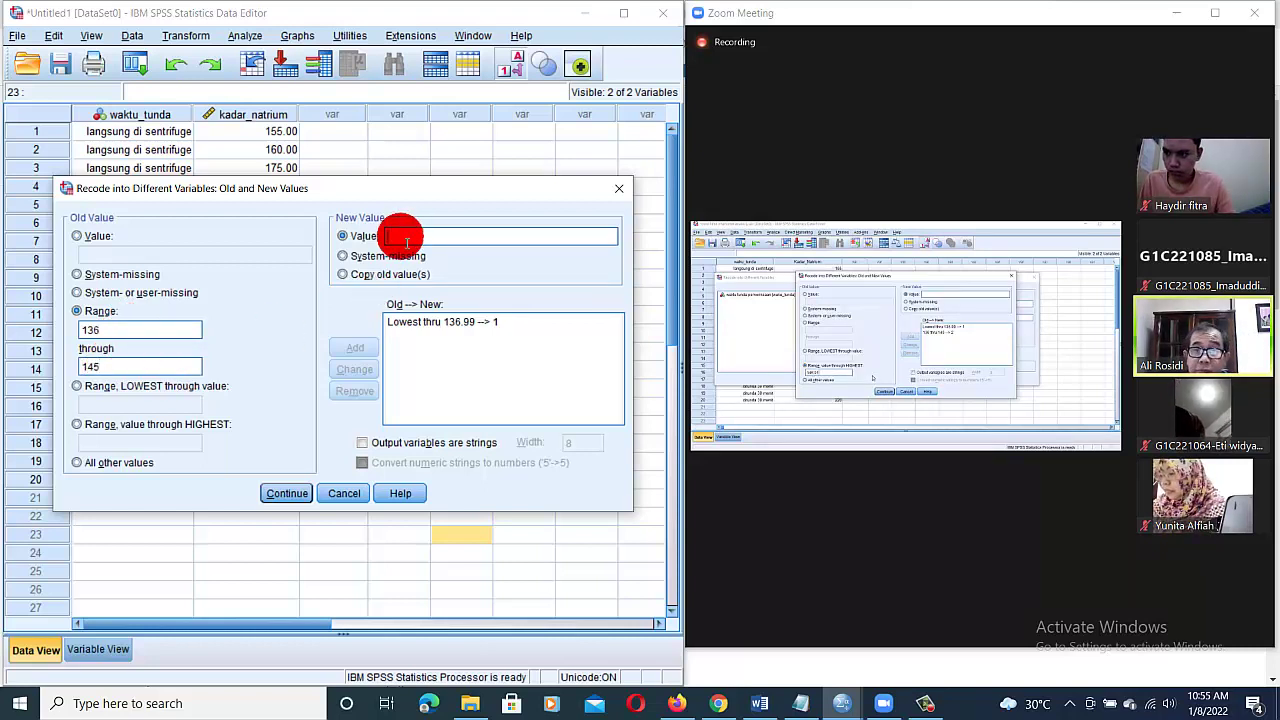
type("2")
left_click(355, 347)
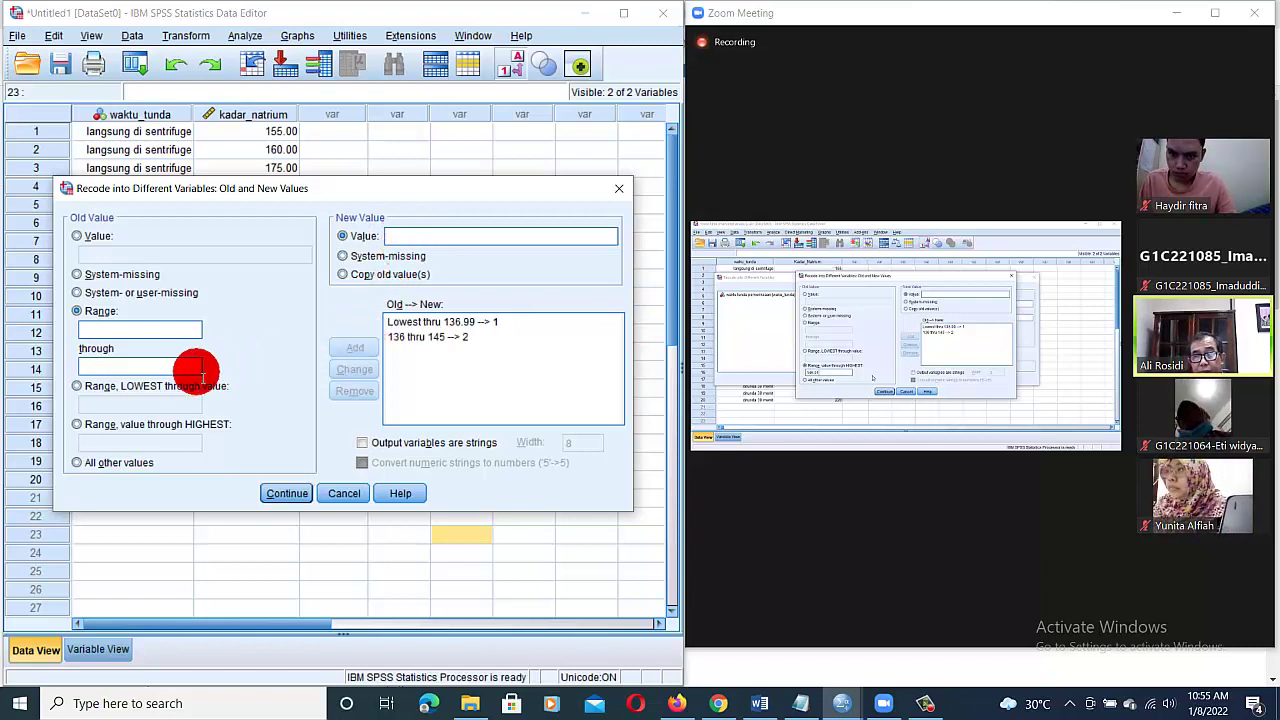
Add a recode rule that turns the range 145.01 through highest into the new value 3.
left_click(77, 424)
left_click(91, 448)
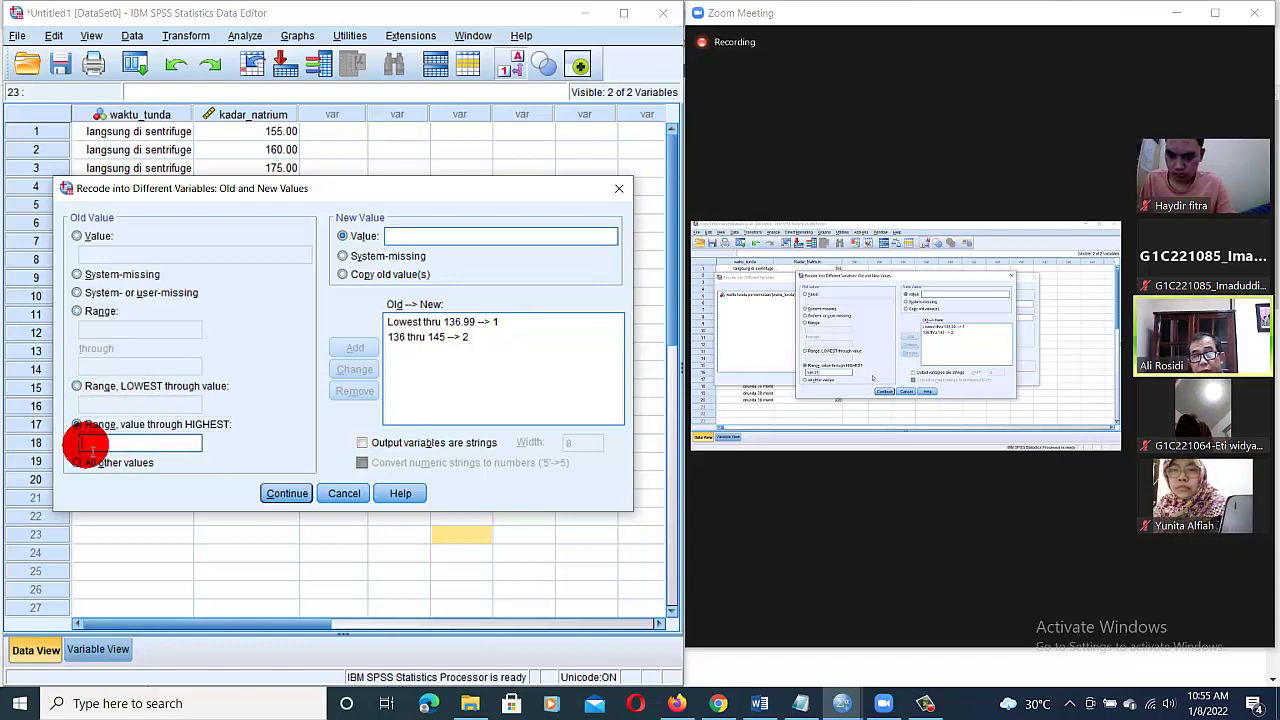
type("145.01")
left_click(720, 610)
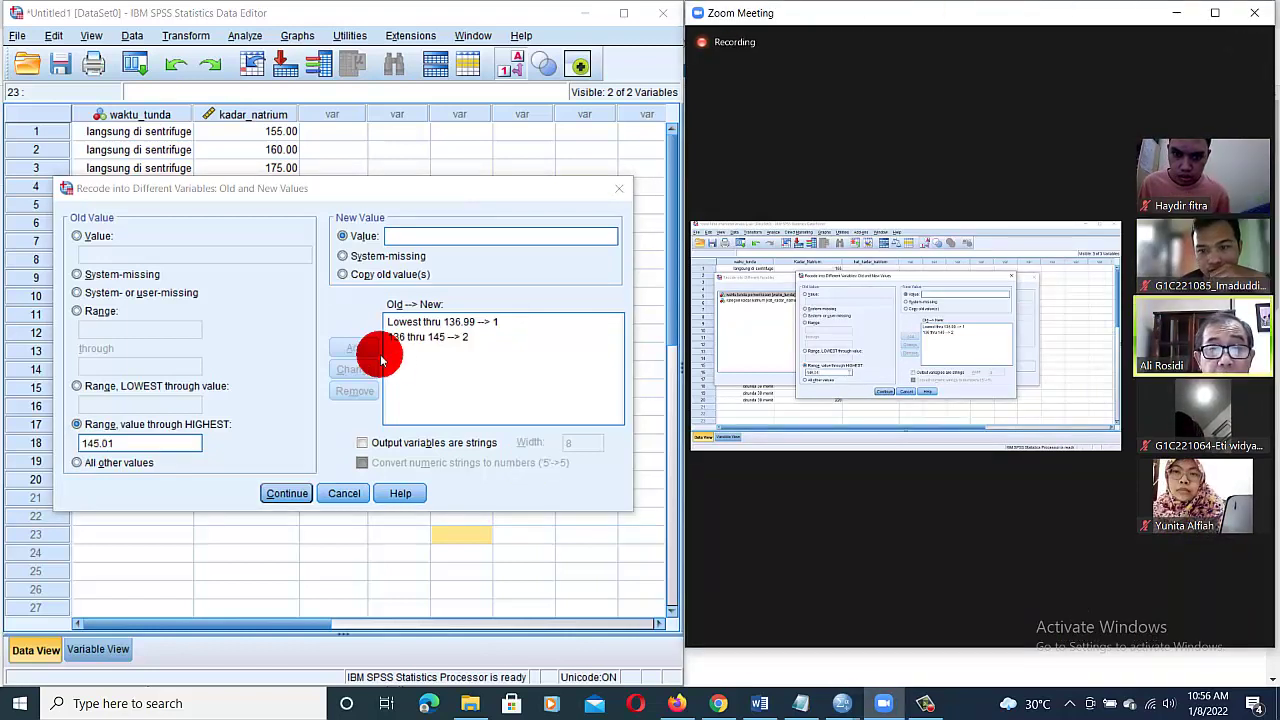
left_click(421, 244)
type("1")
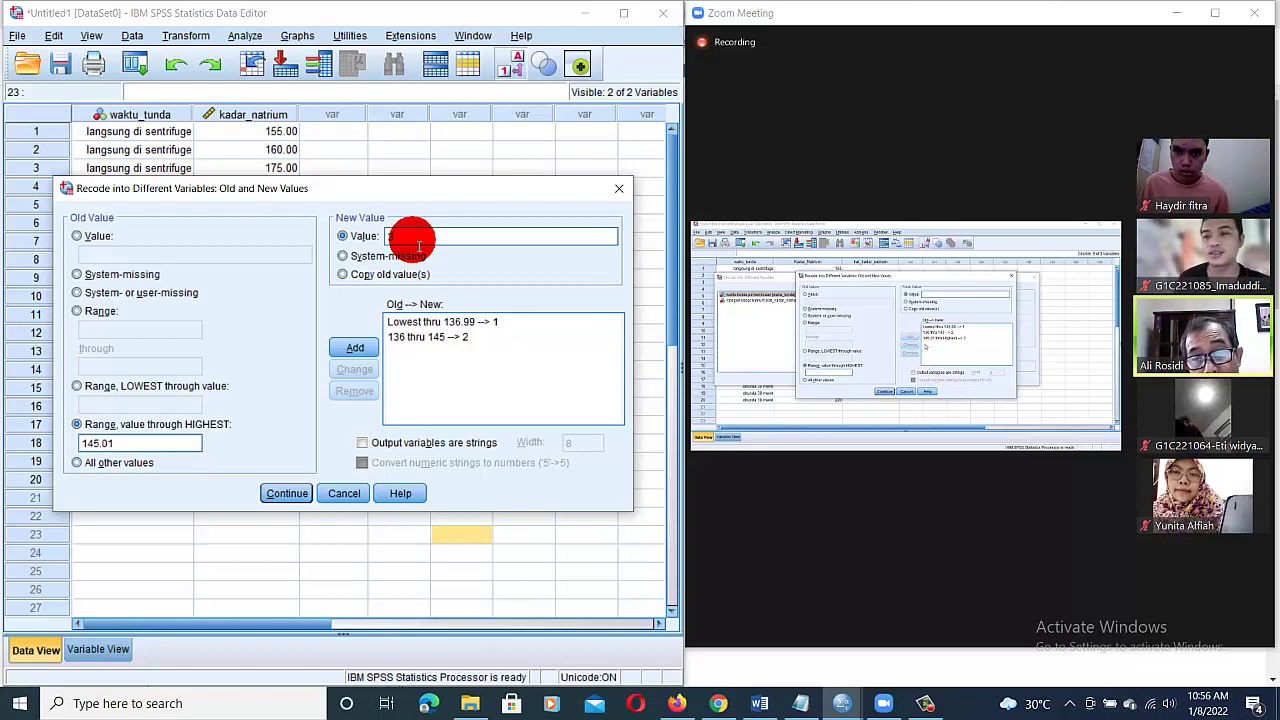
type("3")
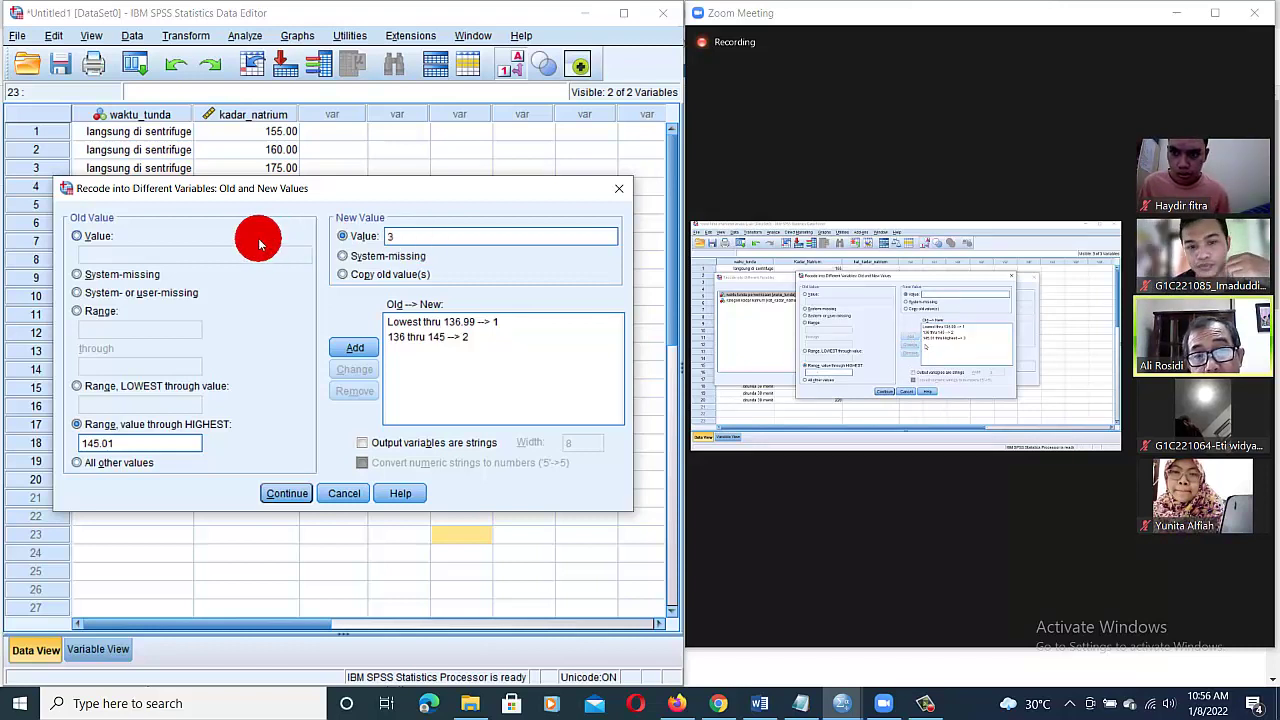
left_click(355, 348)
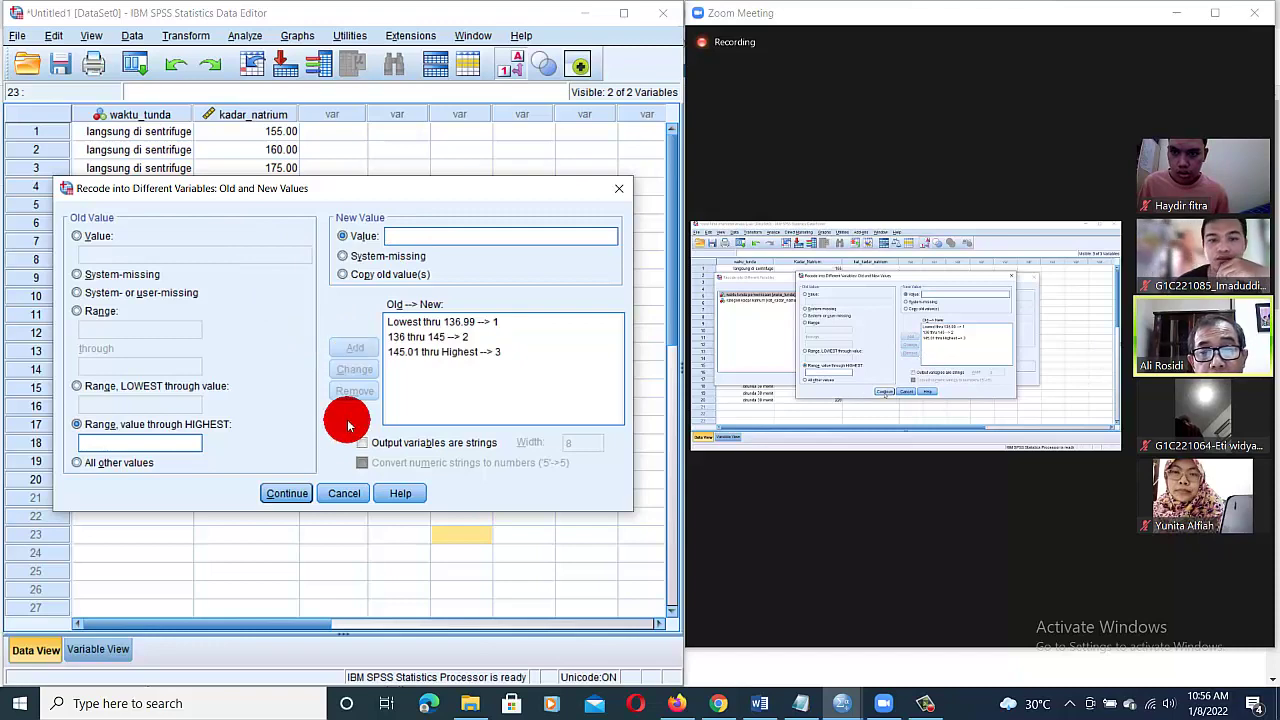
Accept the recode rules, run the recode and review its syntax in the output viewer.
left_click(287, 493)
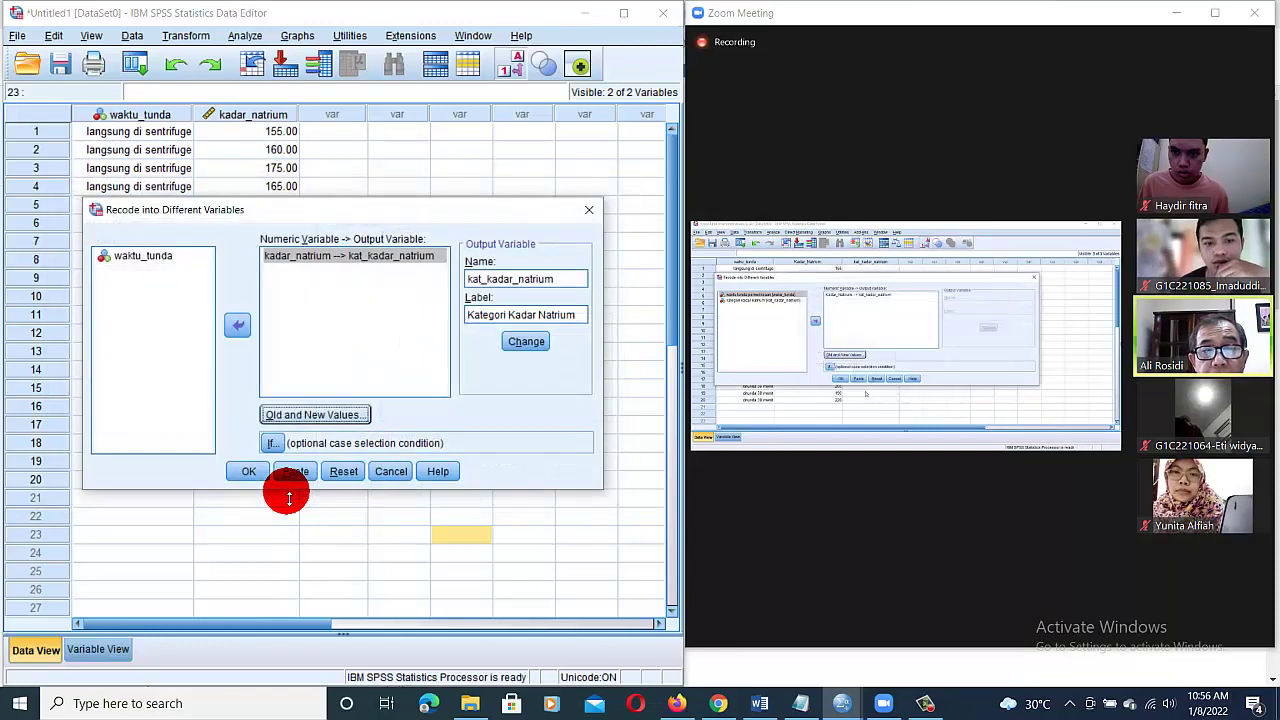
left_click(250, 474)
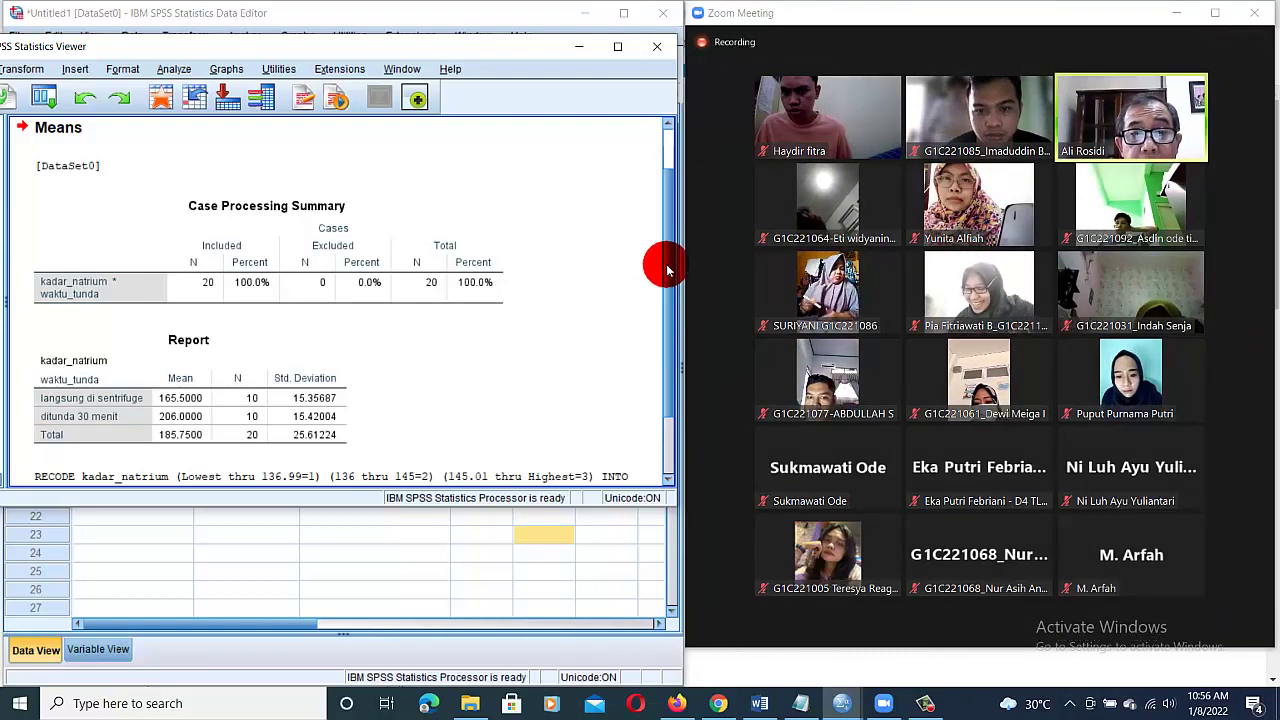
left_click_drag(663, 263, 668, 355)
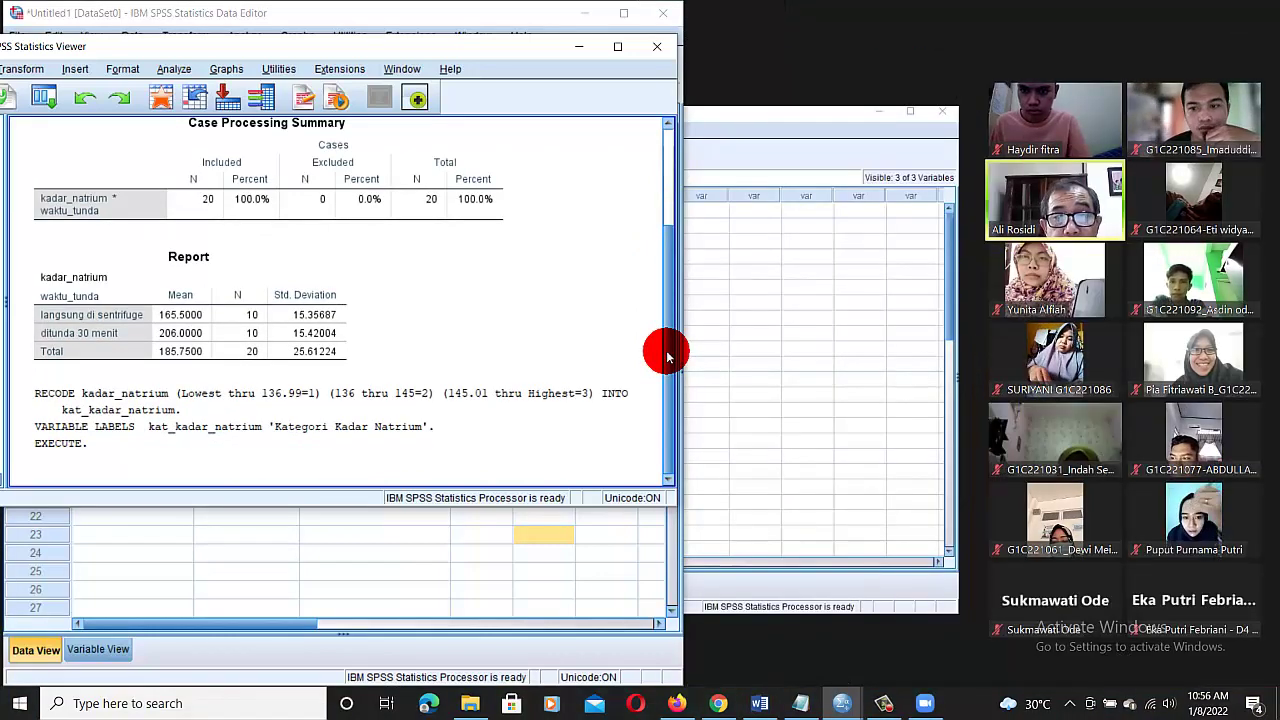
Take the Zoom meeting out of full screen and bring the SPSS Data Editor to the front.
left_click(1250, 15)
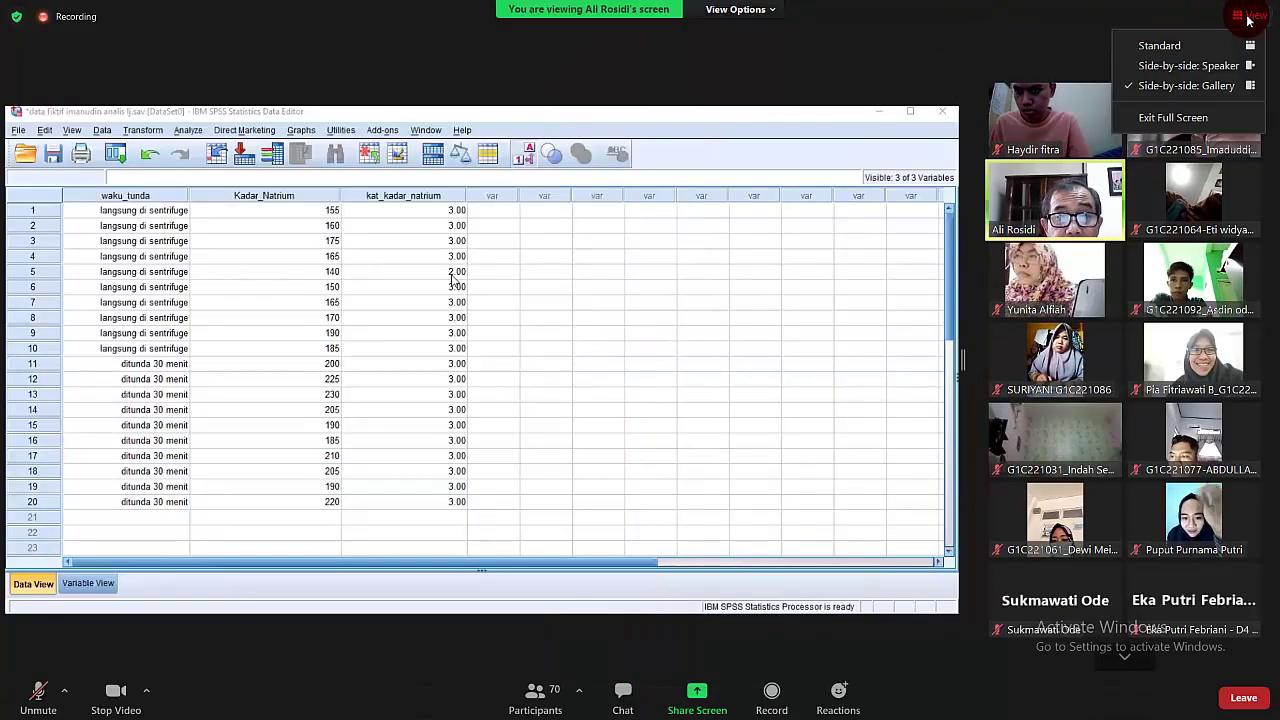
left_click(1190, 117)
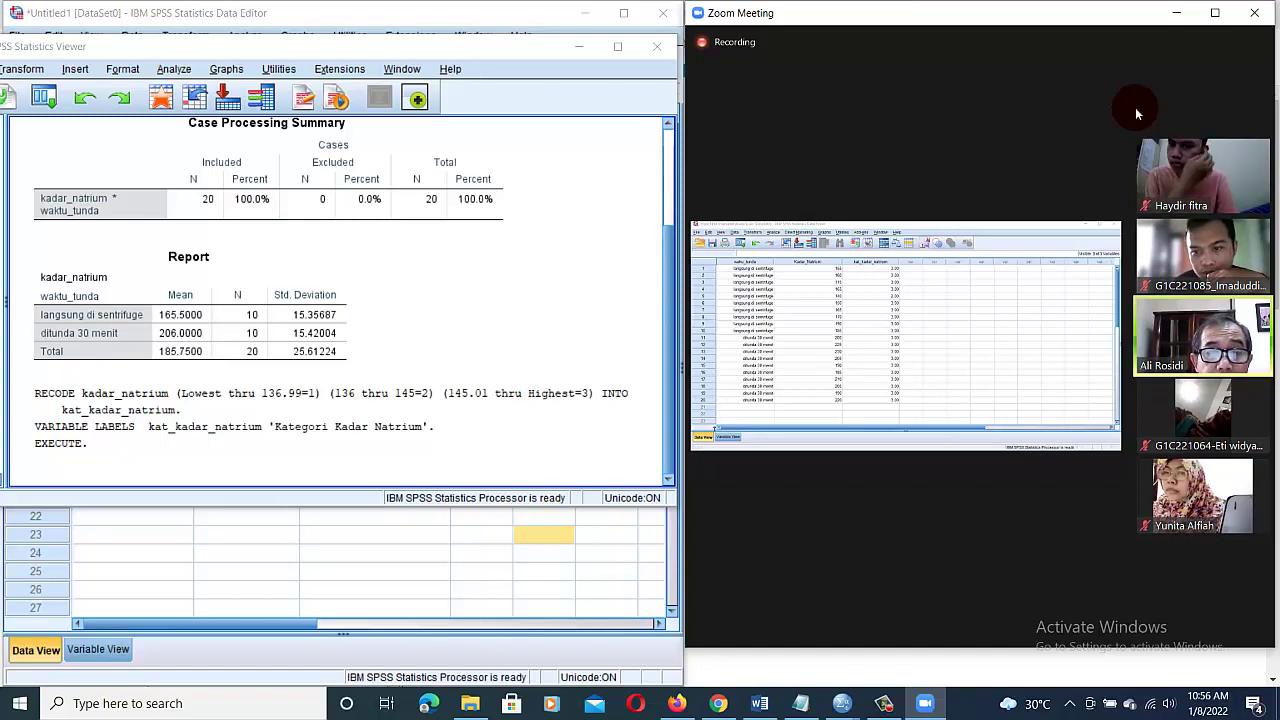
left_click(549, 543)
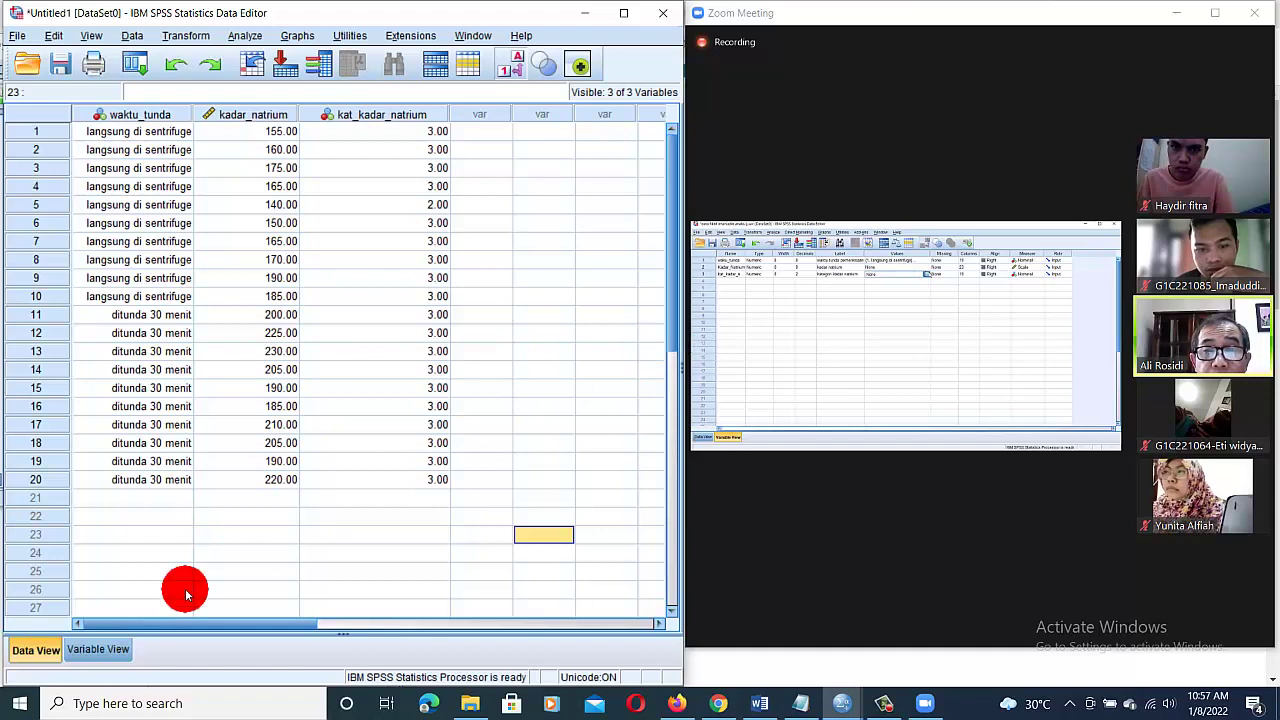
Open the value labels of kat_kadar_natrium and add the label "Hiponatrium" for value 1.
left_click(108, 652)
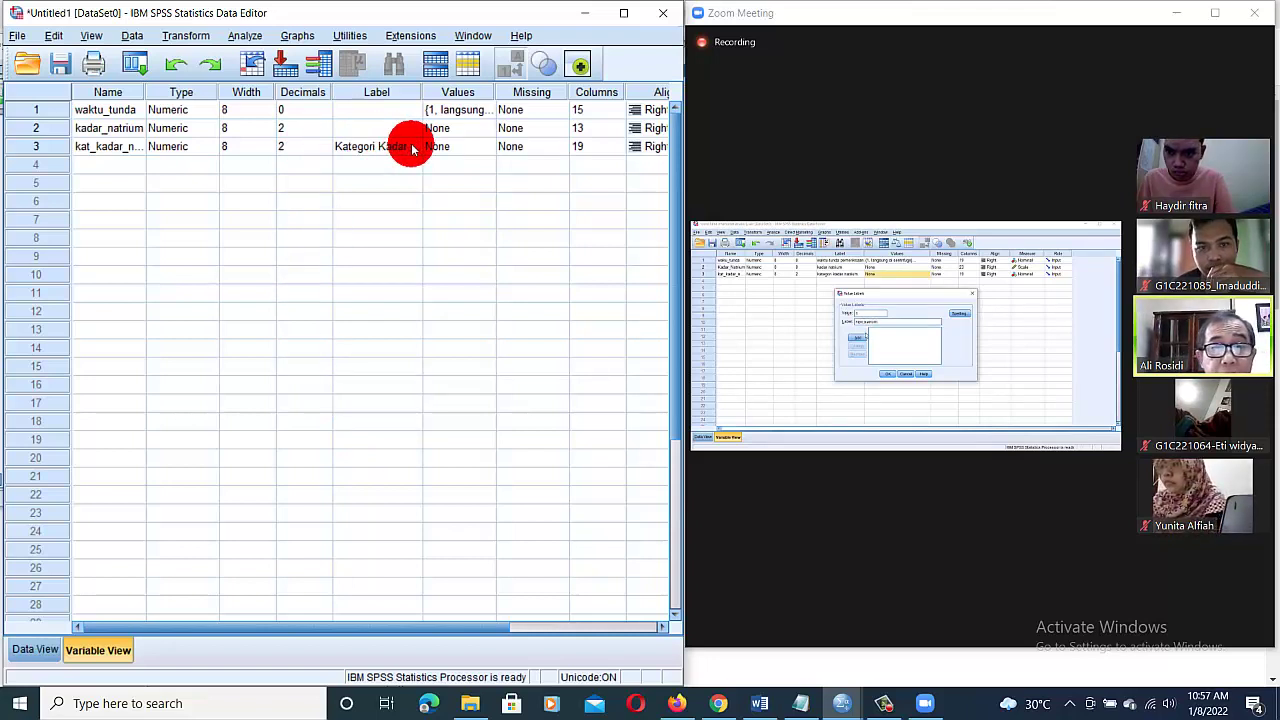
left_click(475, 149)
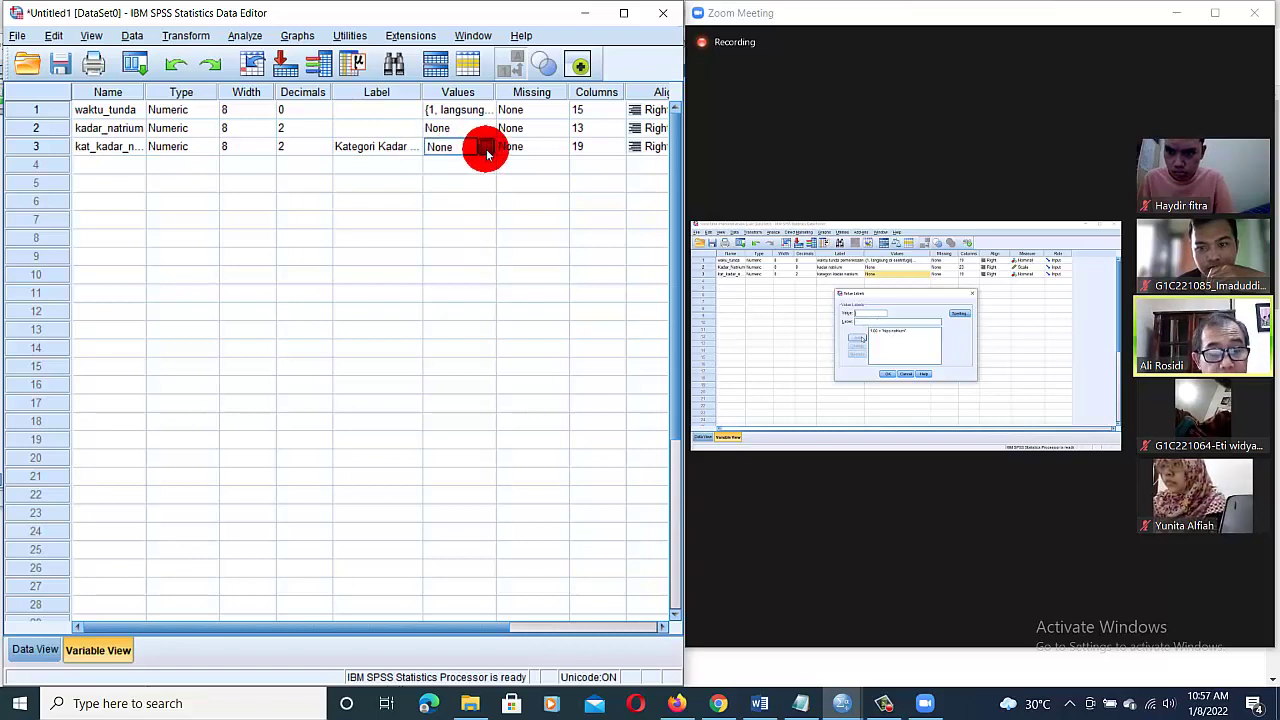
left_click(482, 149)
left_click(278, 290)
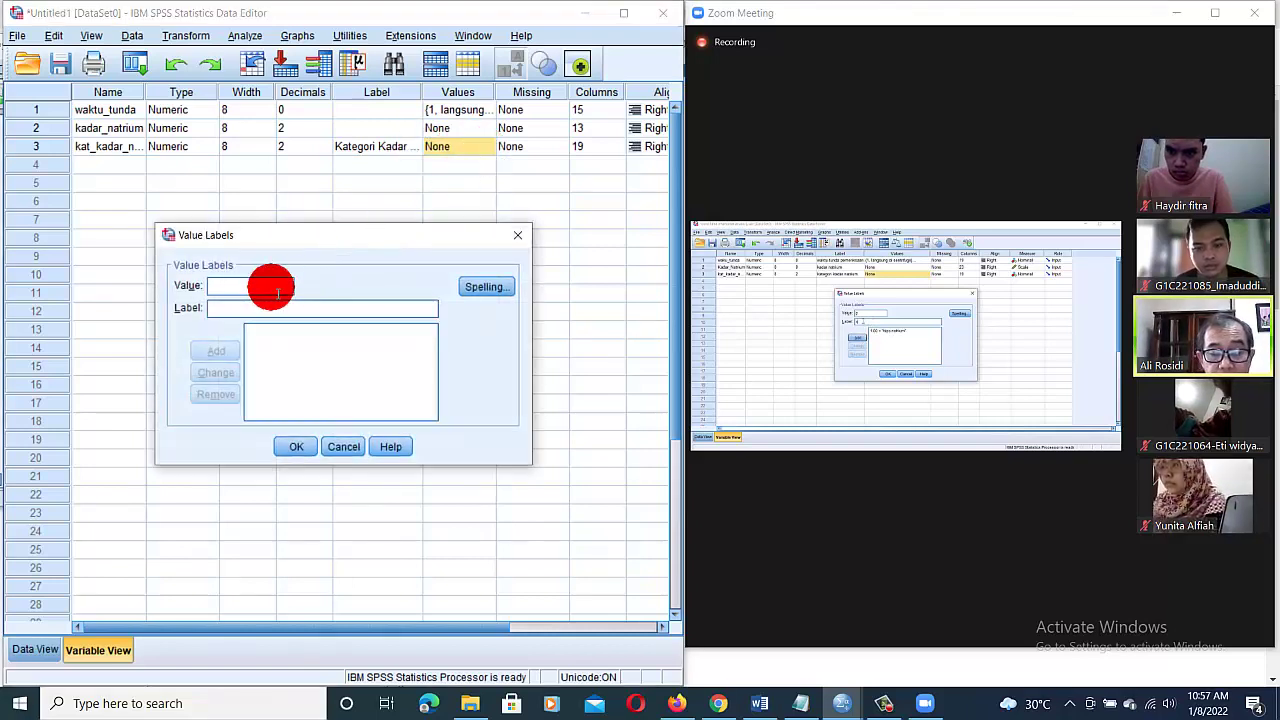
left_click(256, 313)
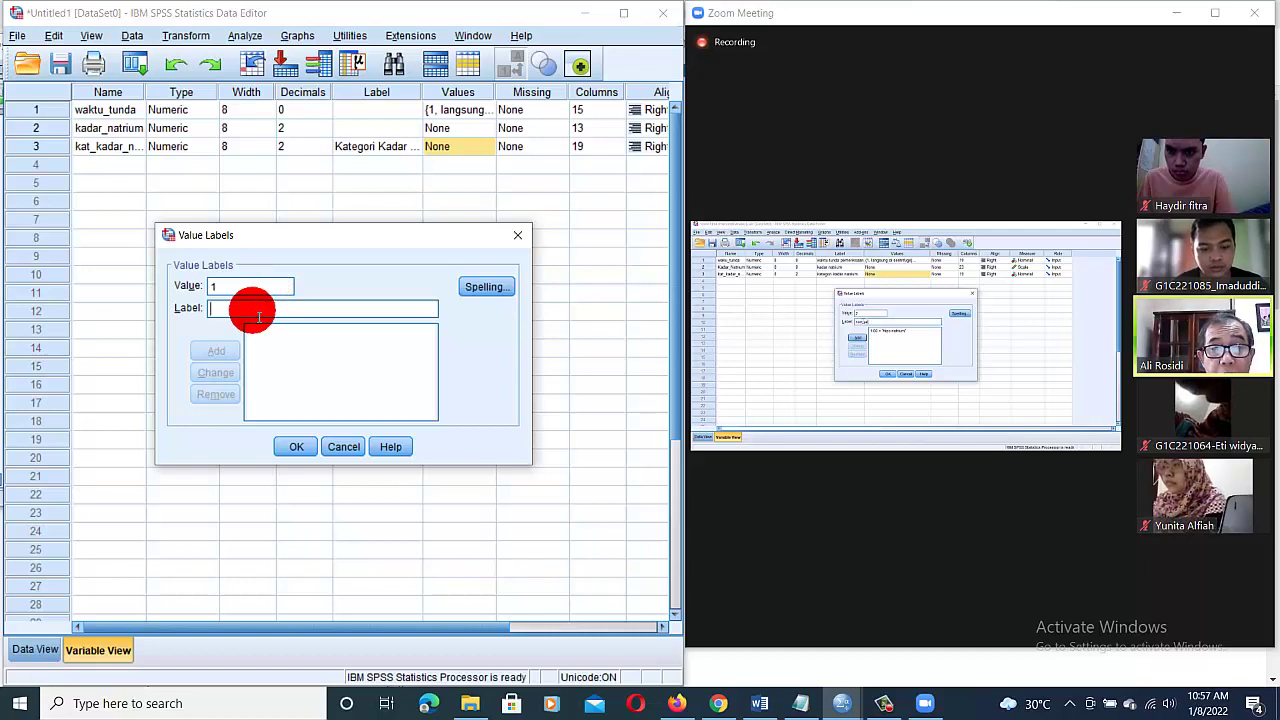
type("Hiponatrium")
left_click(216, 350)
Add the value label "Normal" for value 2 of kat_kadar_natrium.
left_click(229, 287)
type("2")
left_click(227, 311)
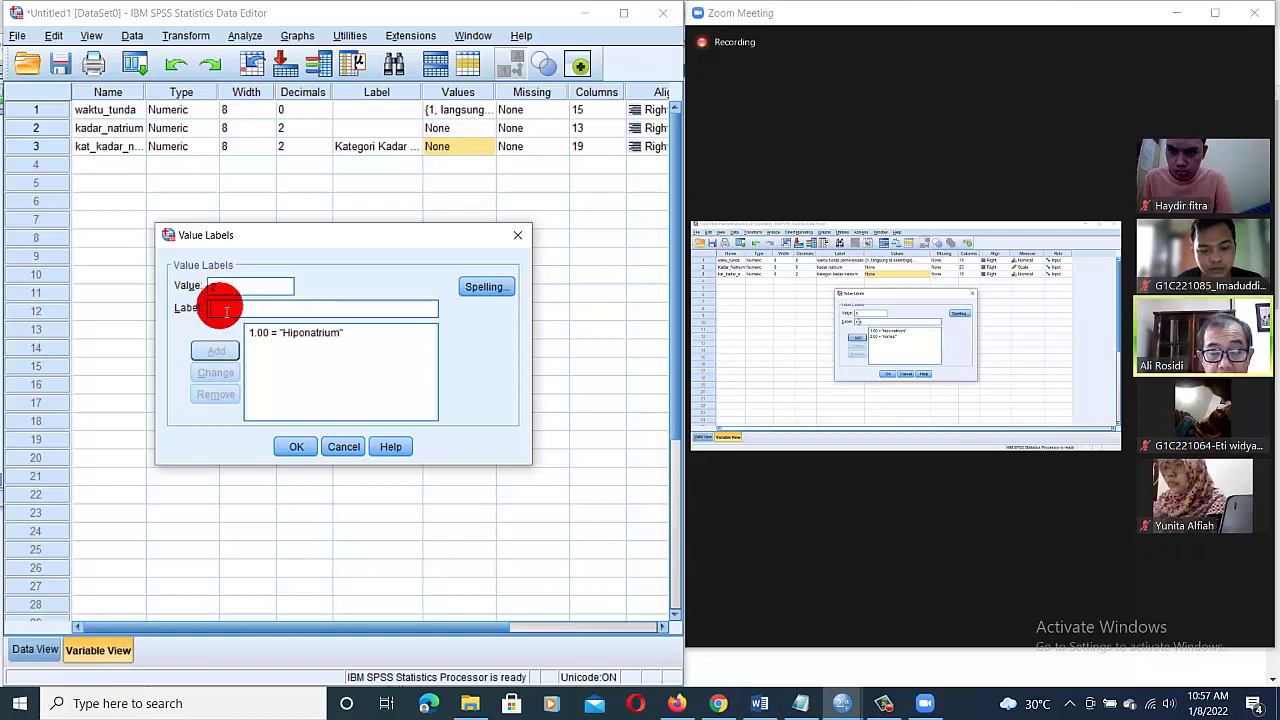
type("Normal")
left_click(220, 350)
Add the value label "Hipernatrium" for value 3 and accept the value labels of kat_kadar_natrium.
type("3")
left_click(217, 311)
type("kipe")
key("BackSpace")
key("BackSpace")
key("BackSpace")
type("rnatrium")
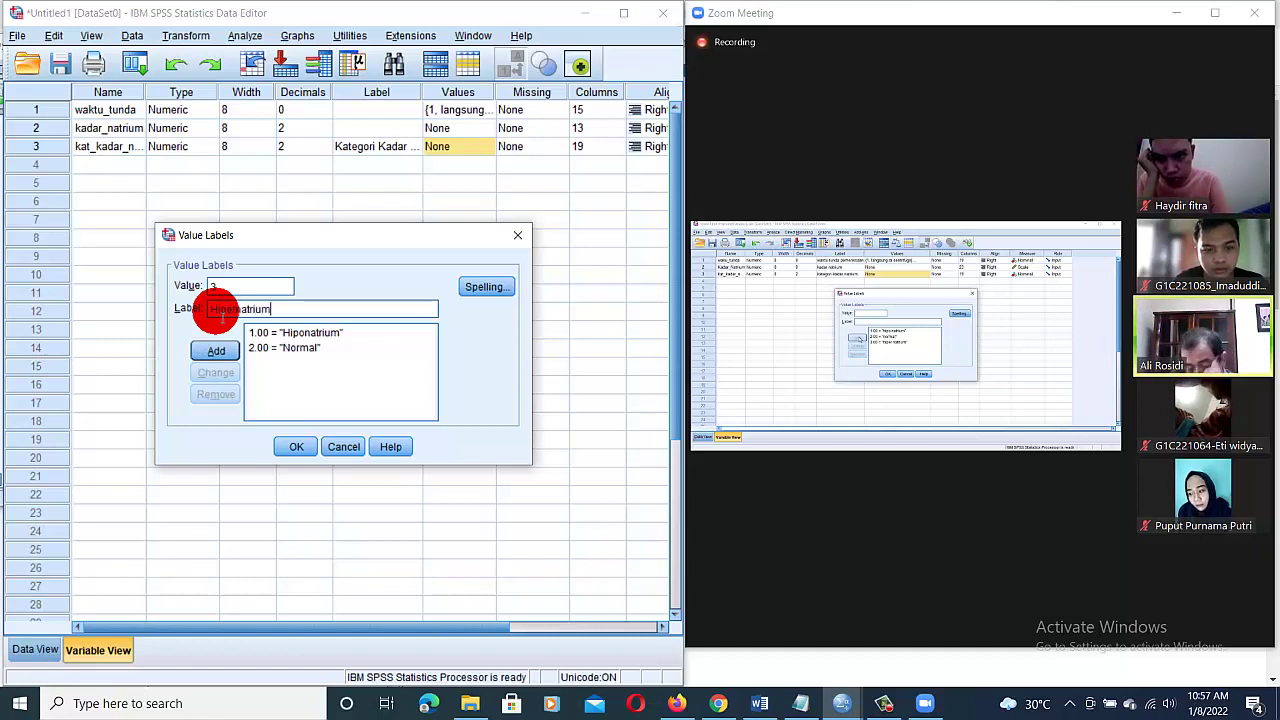
left_click(216, 351)
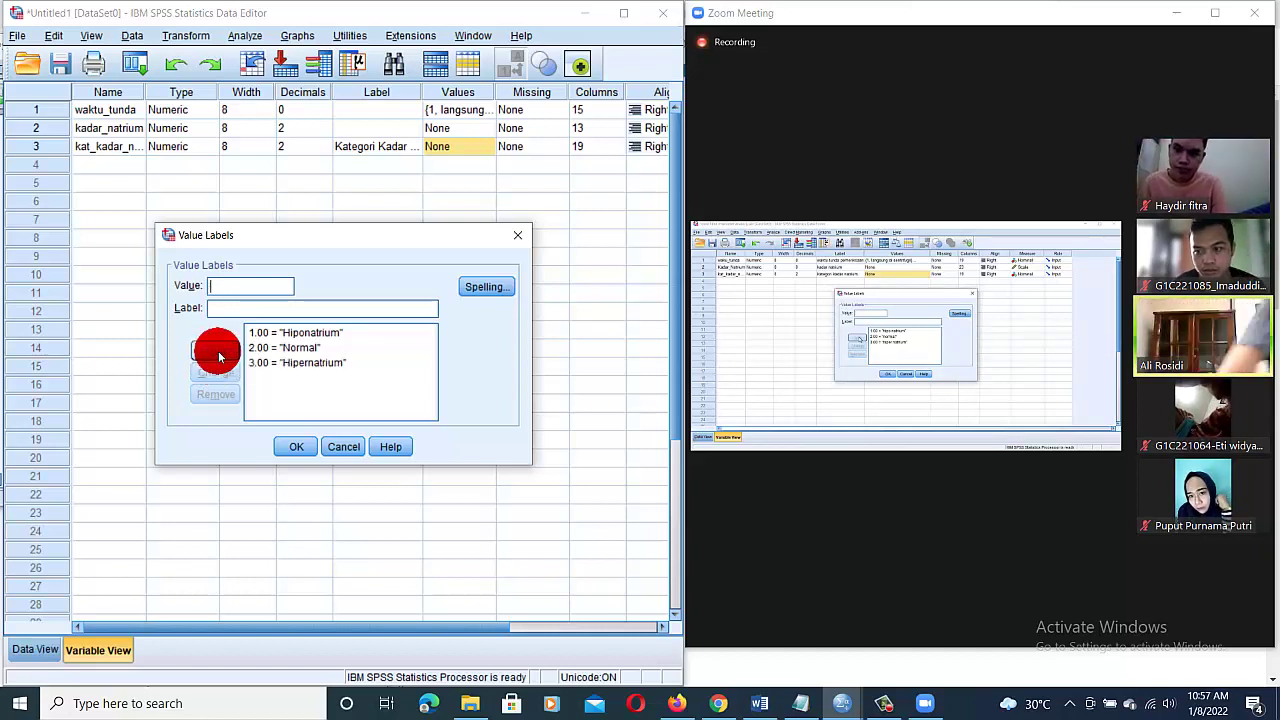
left_click(287, 447)
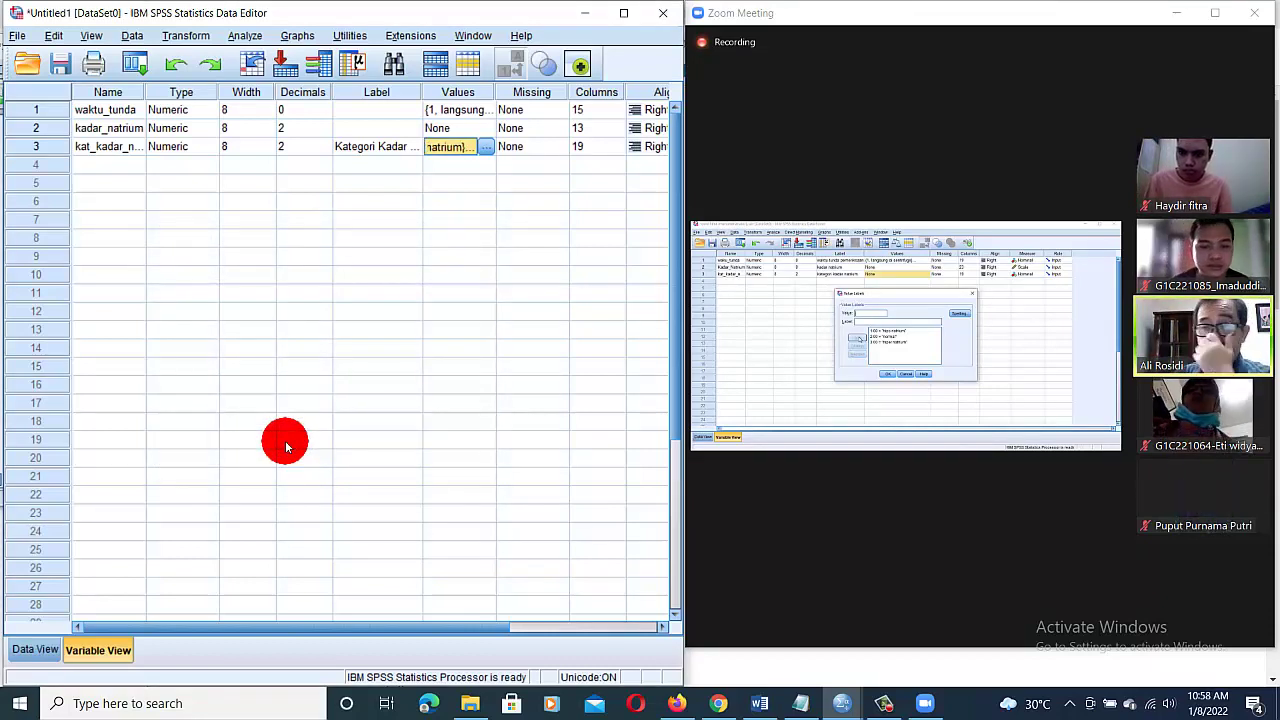
Return to the data, run Frequencies with frequency tables for waktu_tunda and Kategori Kadar Natrium, and view the resulting tables.
left_click(36, 650)
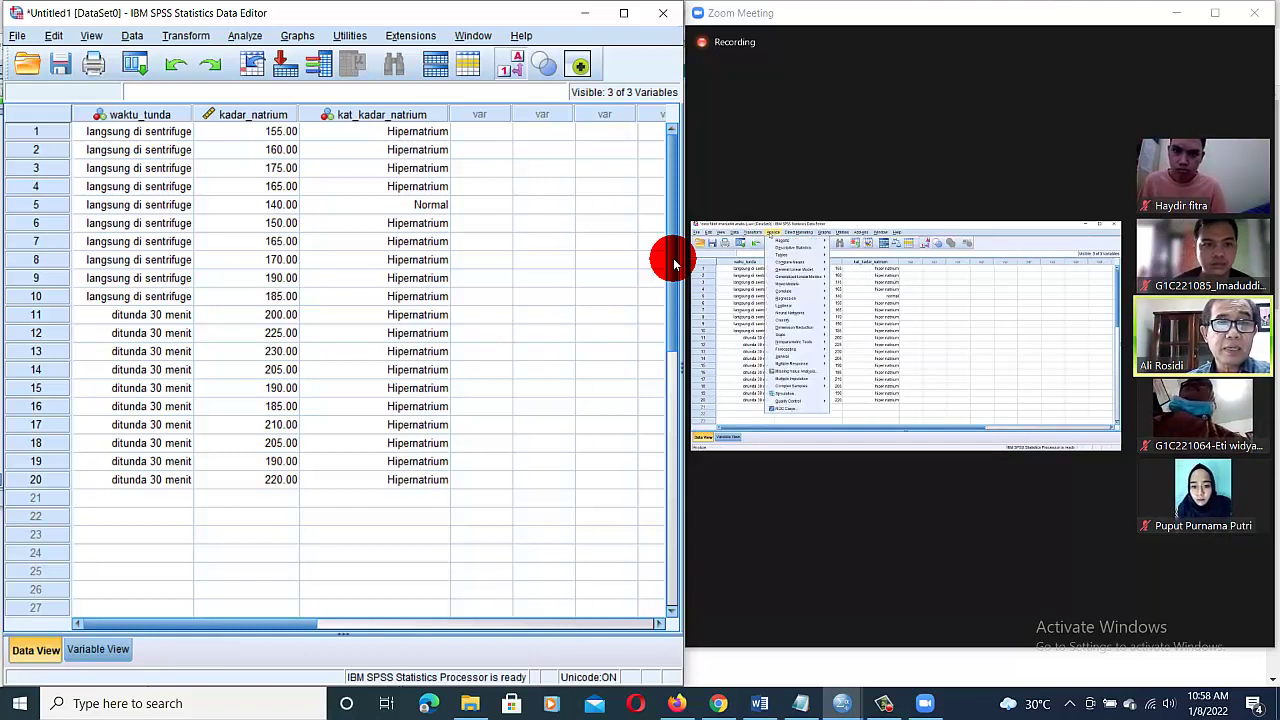
left_click(242, 36)
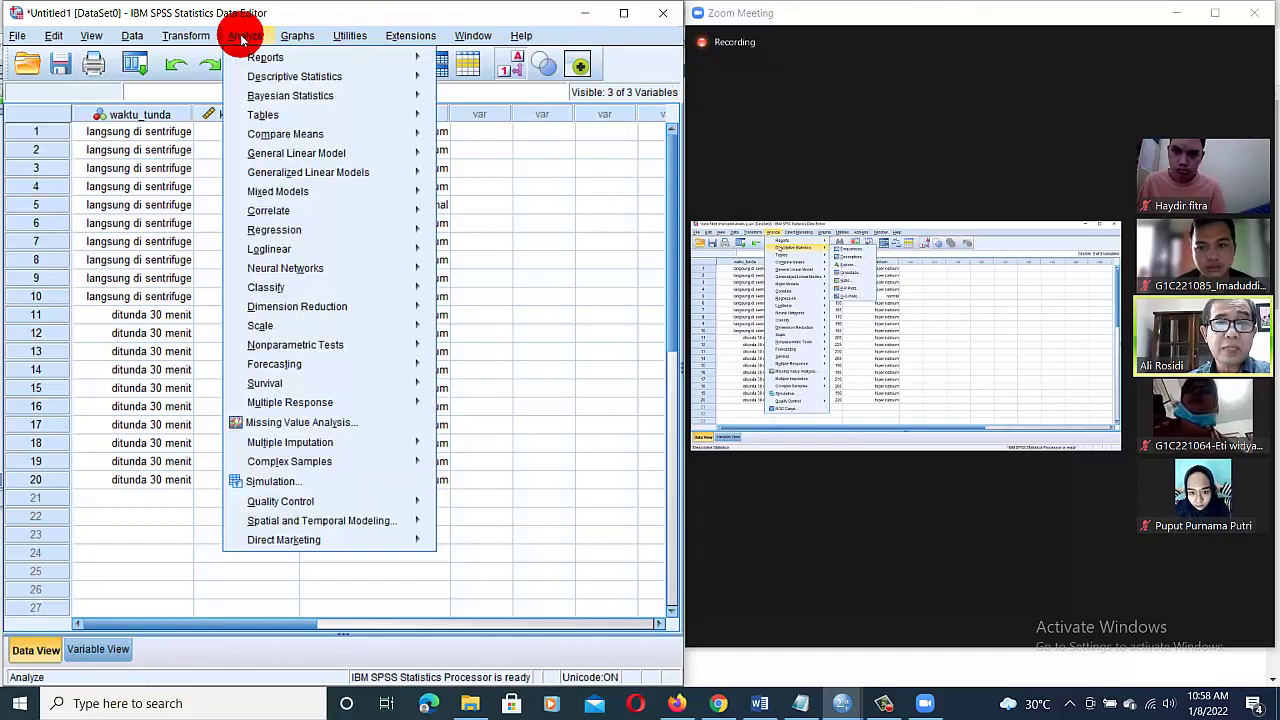
mouse_move(270, 82)
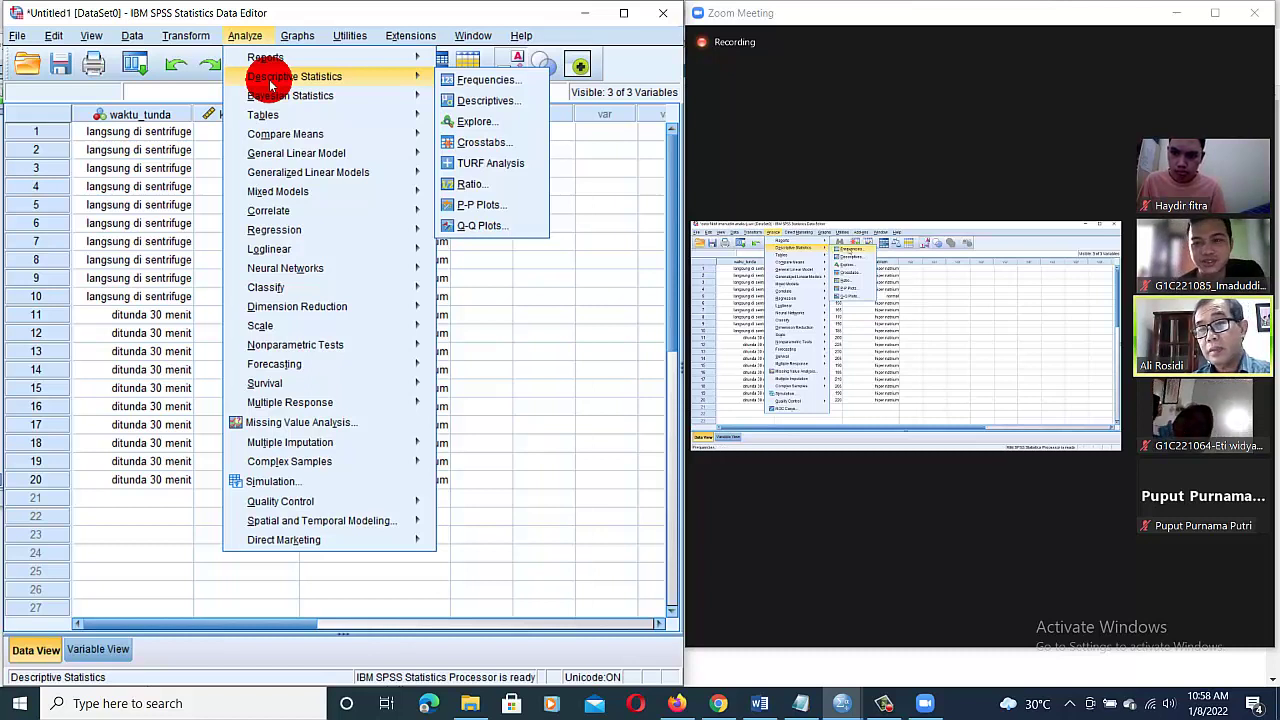
left_click(482, 82)
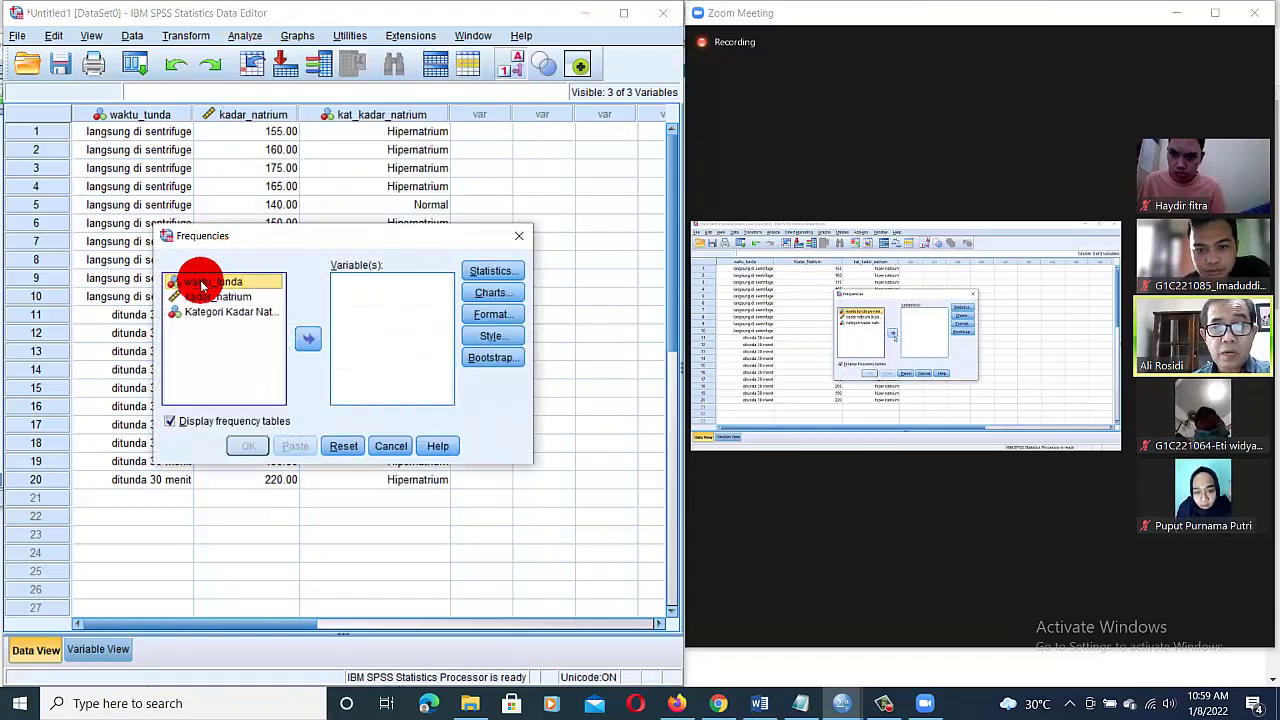
left_click(309, 340)
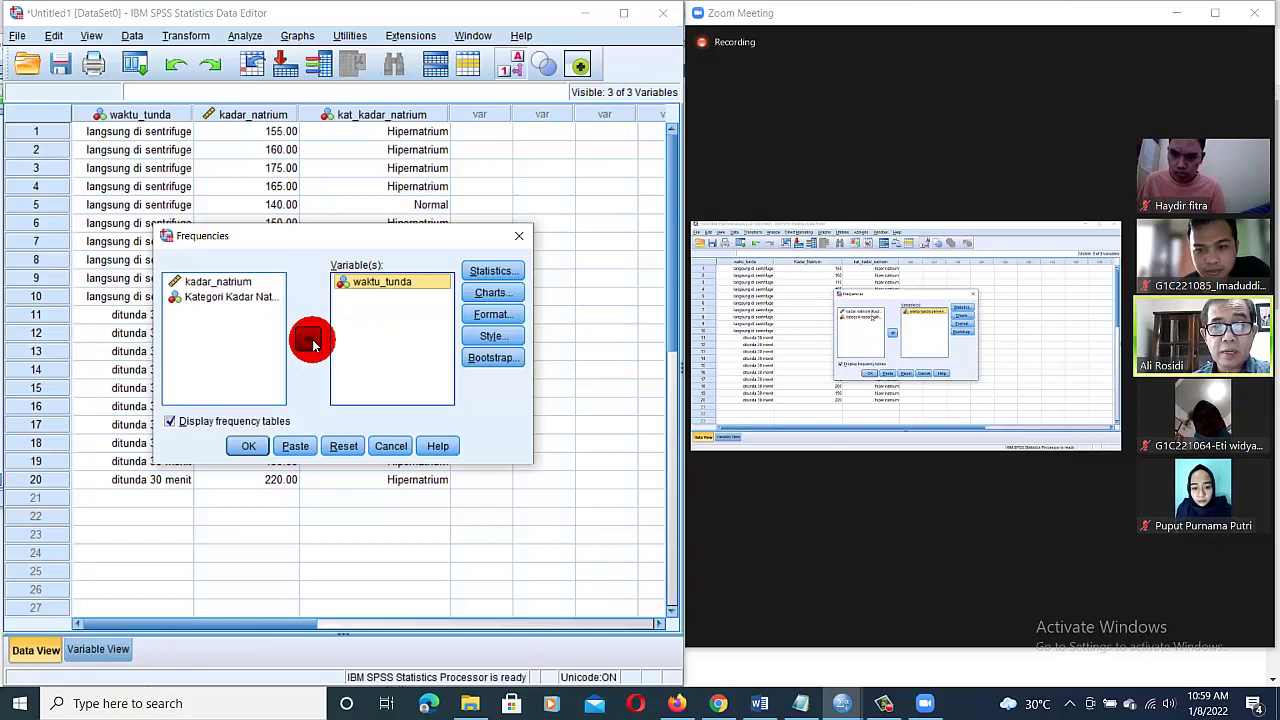
left_click(240, 286)
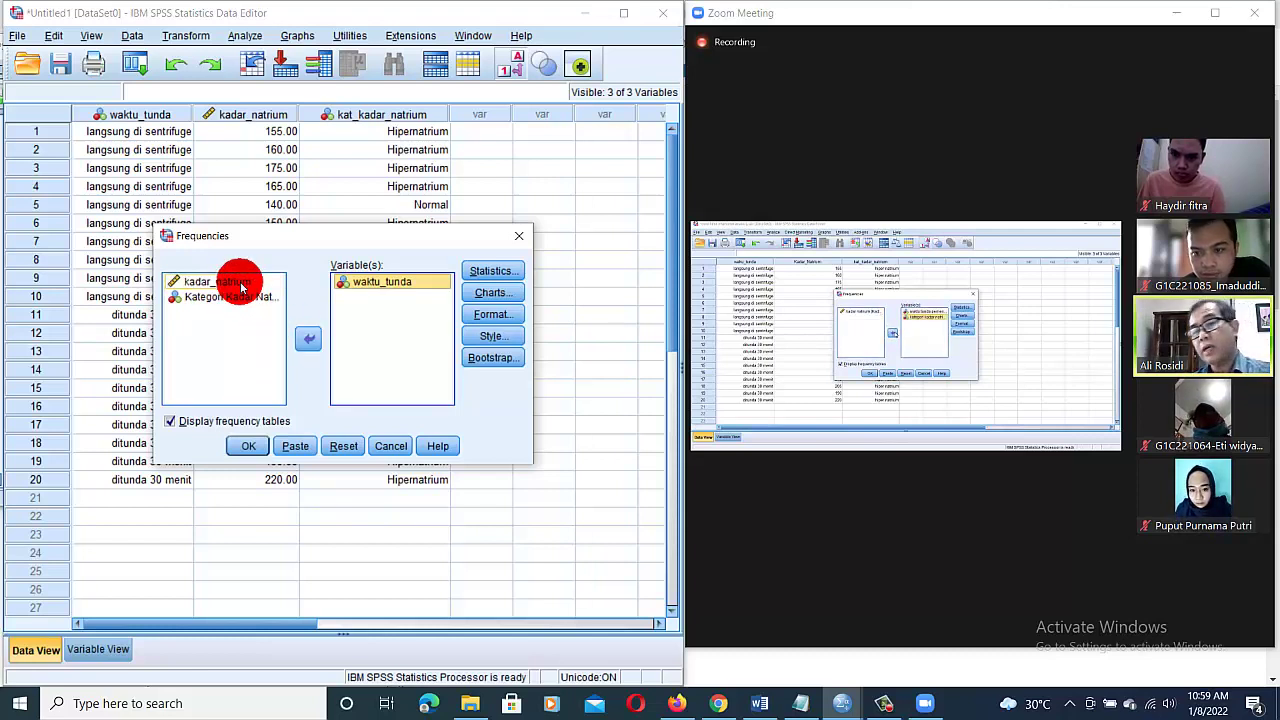
left_click(226, 296)
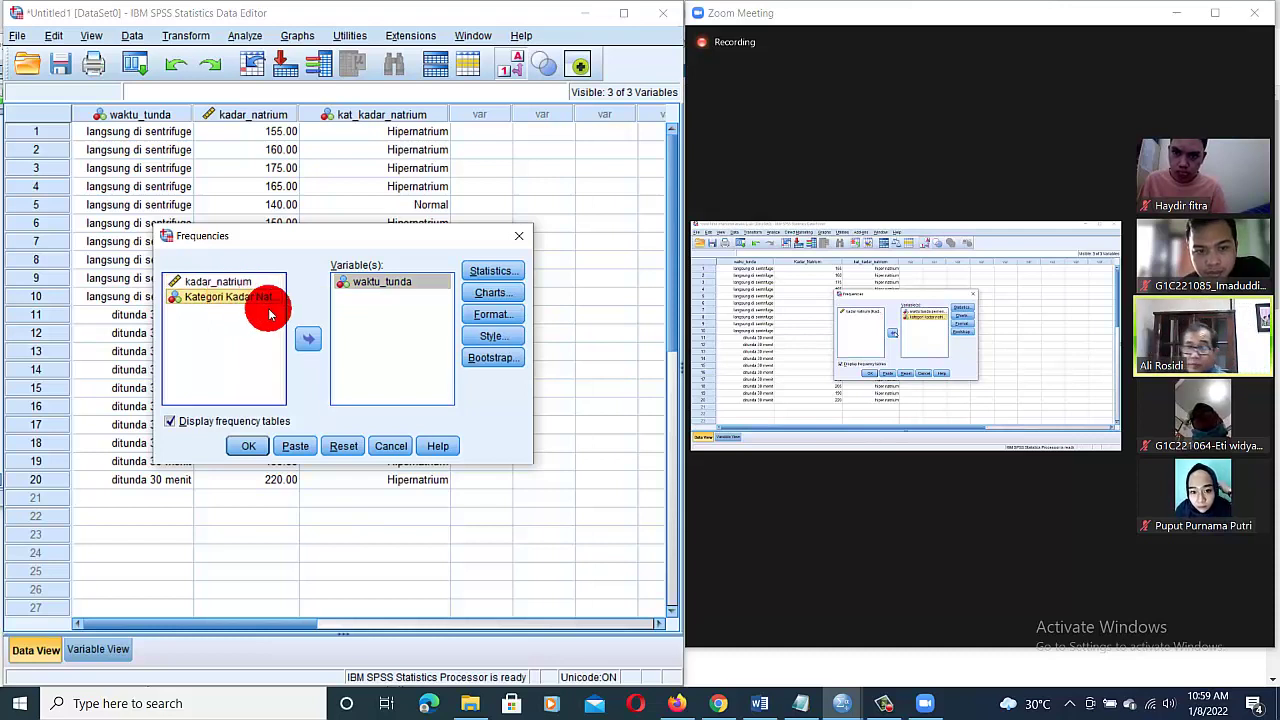
left_click(311, 341)
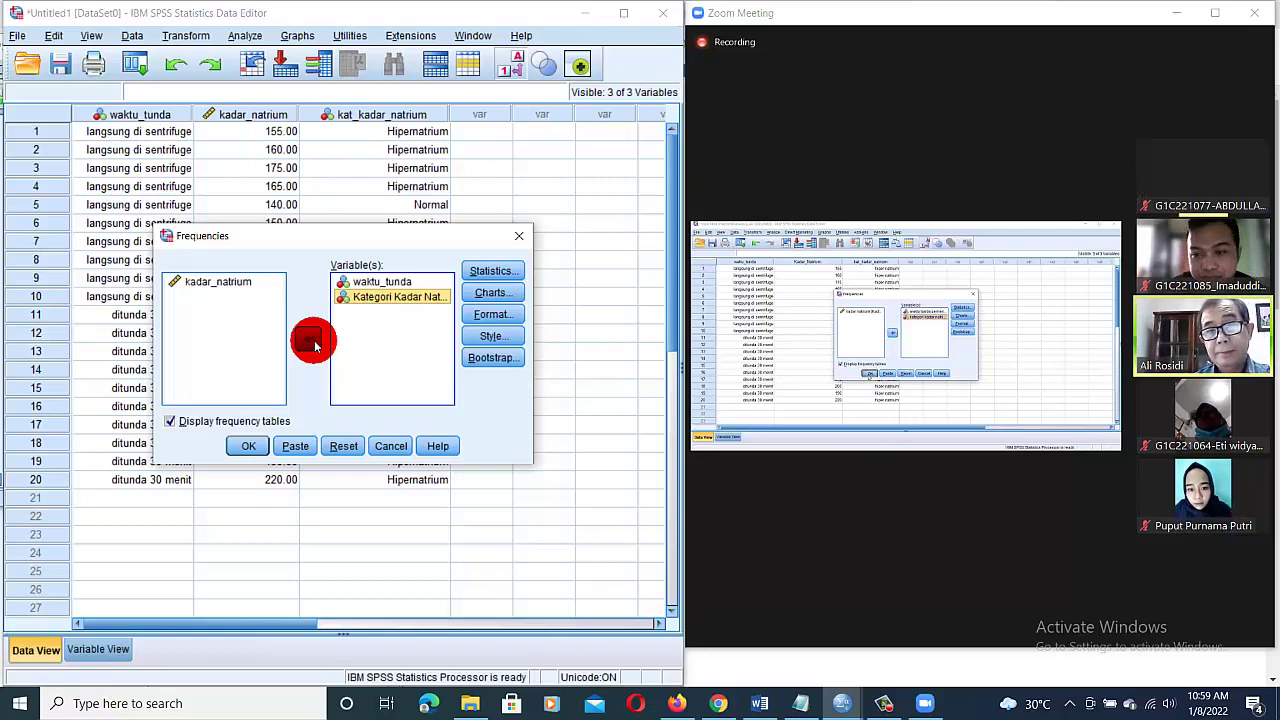
left_click(248, 446)
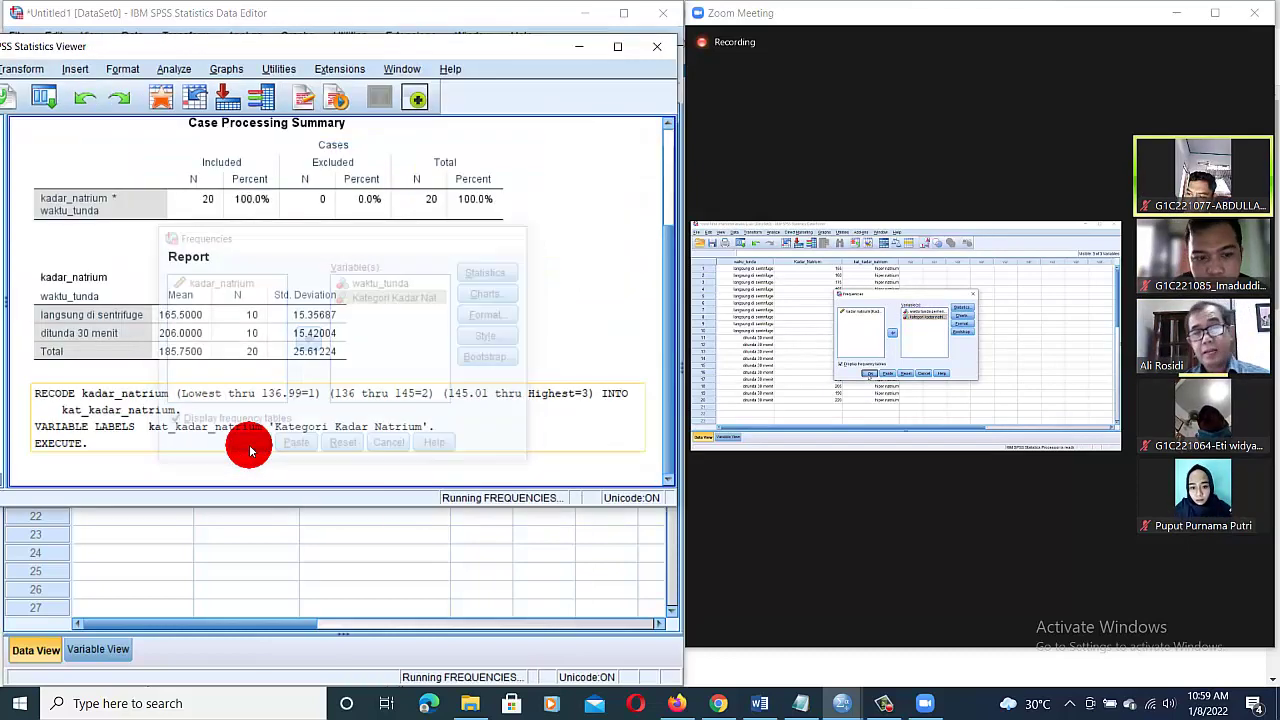
left_click_drag(668, 327, 668, 393)
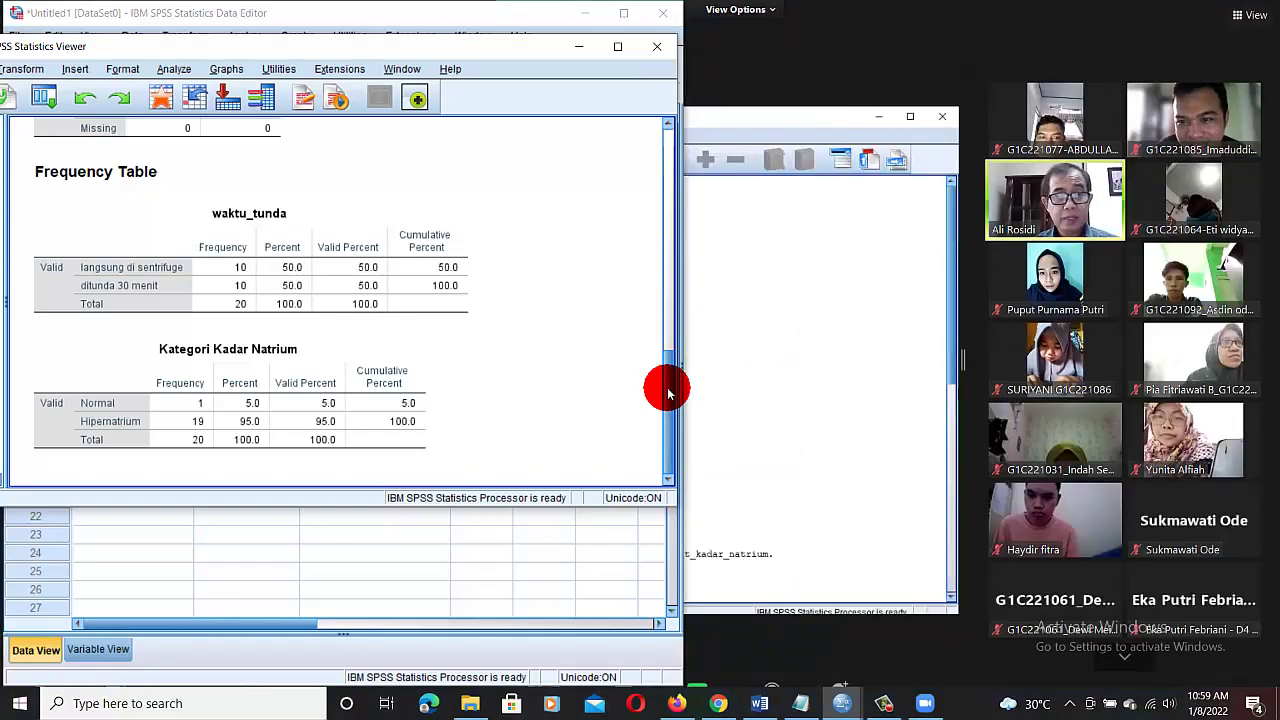
Take the Zoom meeting out of full screen and look back at the means report in the SPSS output.
double_click(743, 380)
left_click(1248, 15)
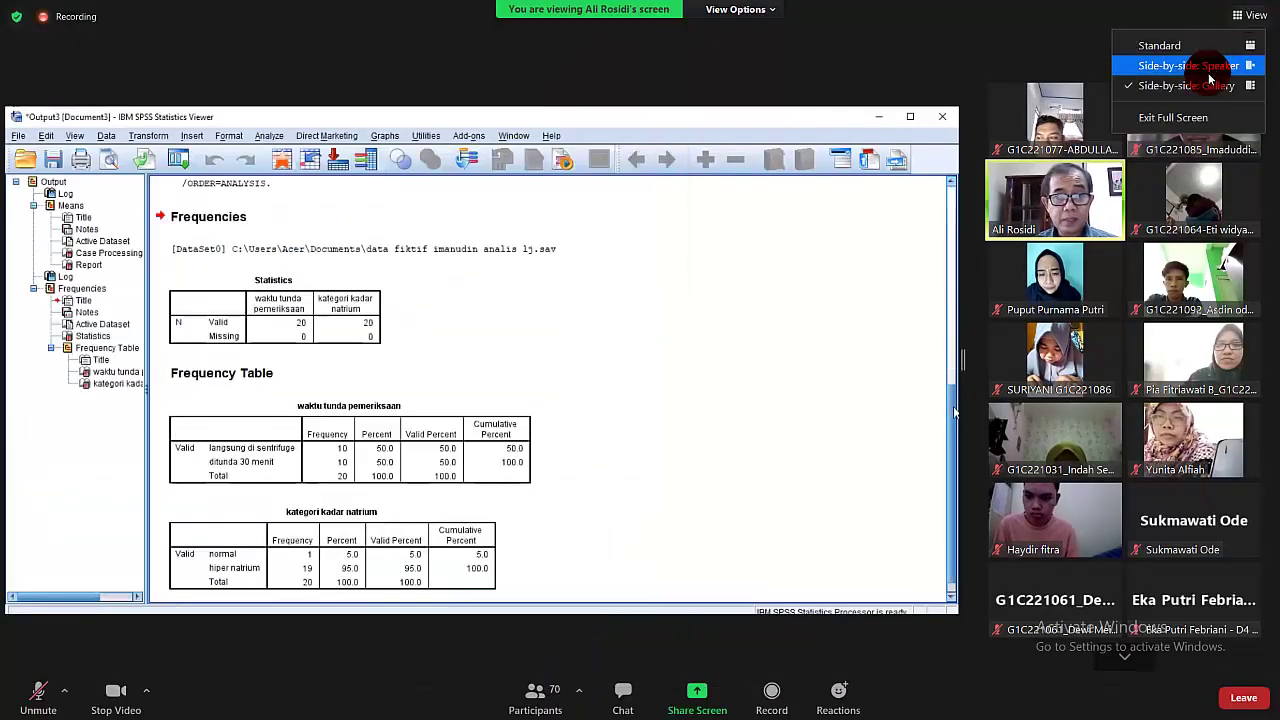
left_click(1186, 118)
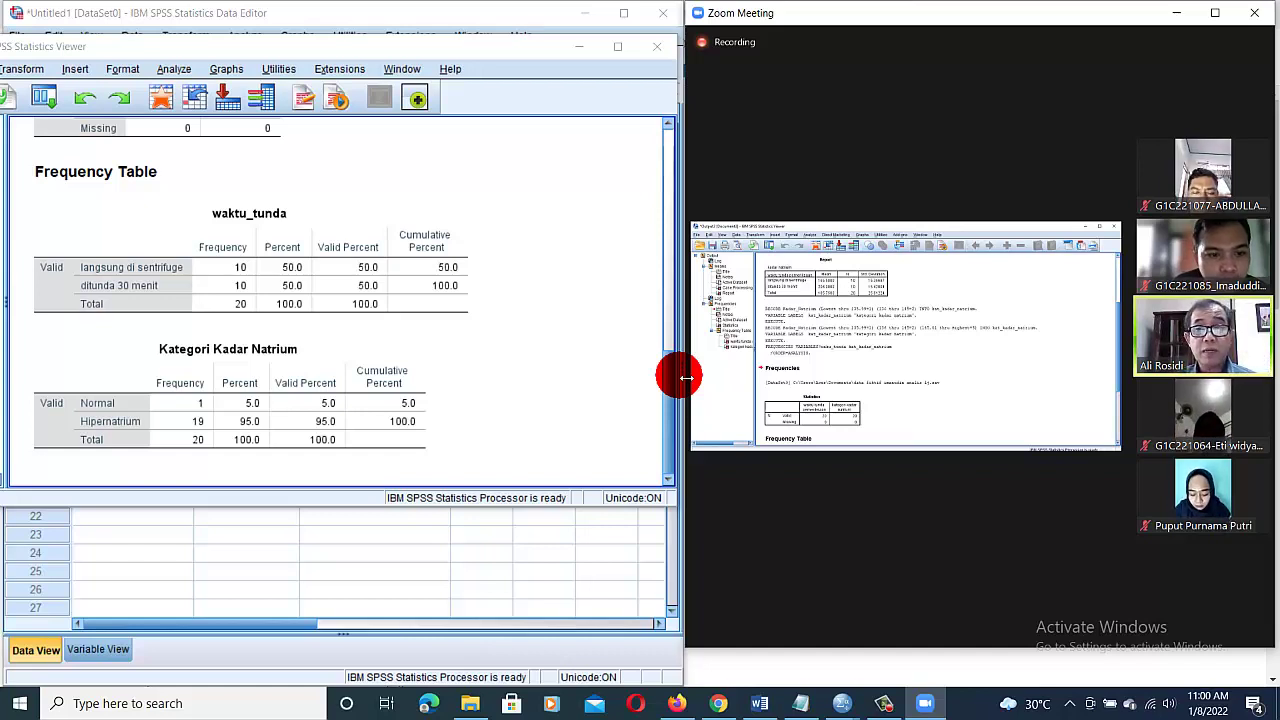
left_click_drag(666, 394, 672, 229)
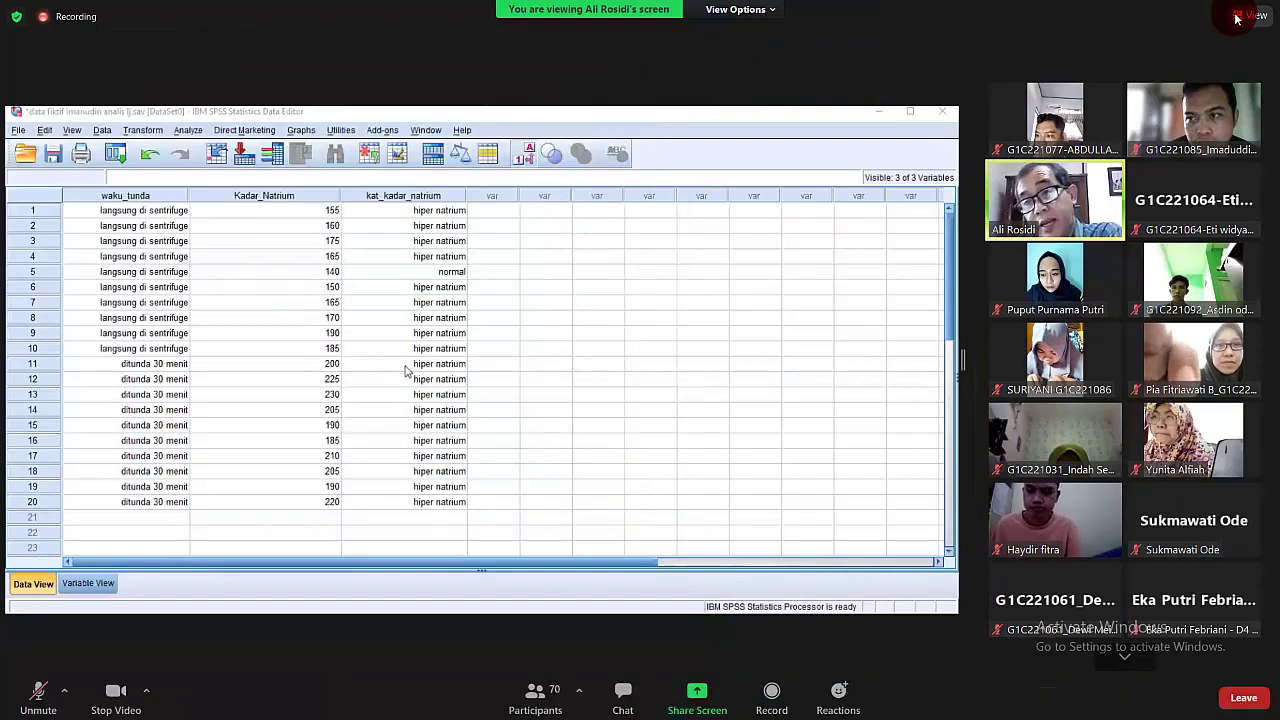
Exit Zoom's full screen again and bring the SPSS Data Editor to the front.
left_click(1237, 18)
left_click(1175, 114)
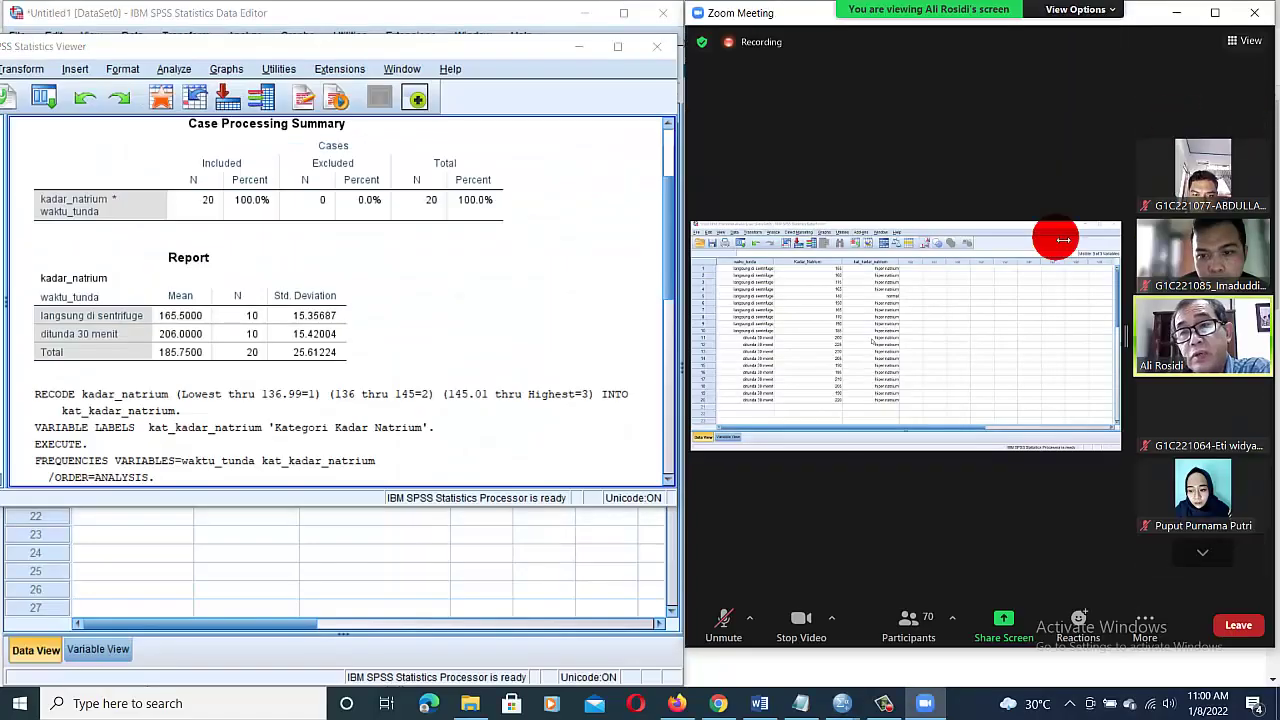
left_click(526, 556)
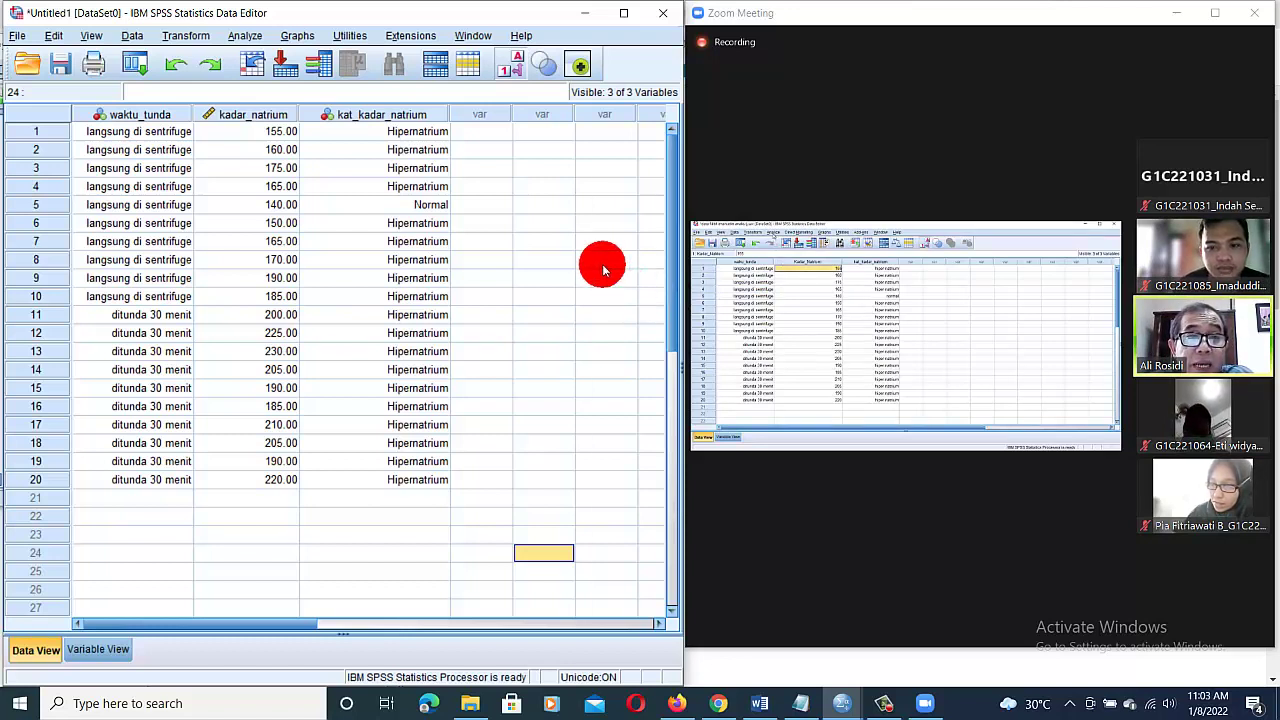
Start an Explore analysis and add kadar_natrium to its dependent variables.
left_click(258, 131)
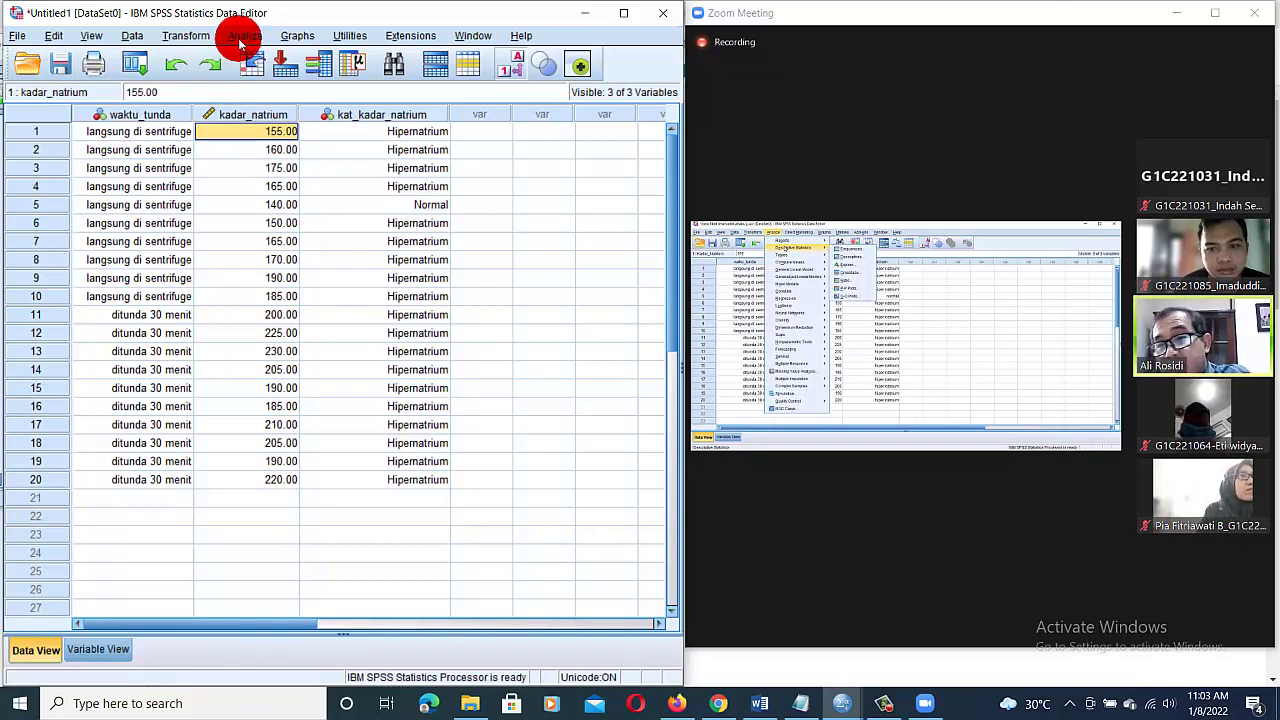
left_click(240, 36)
mouse_move(290, 77)
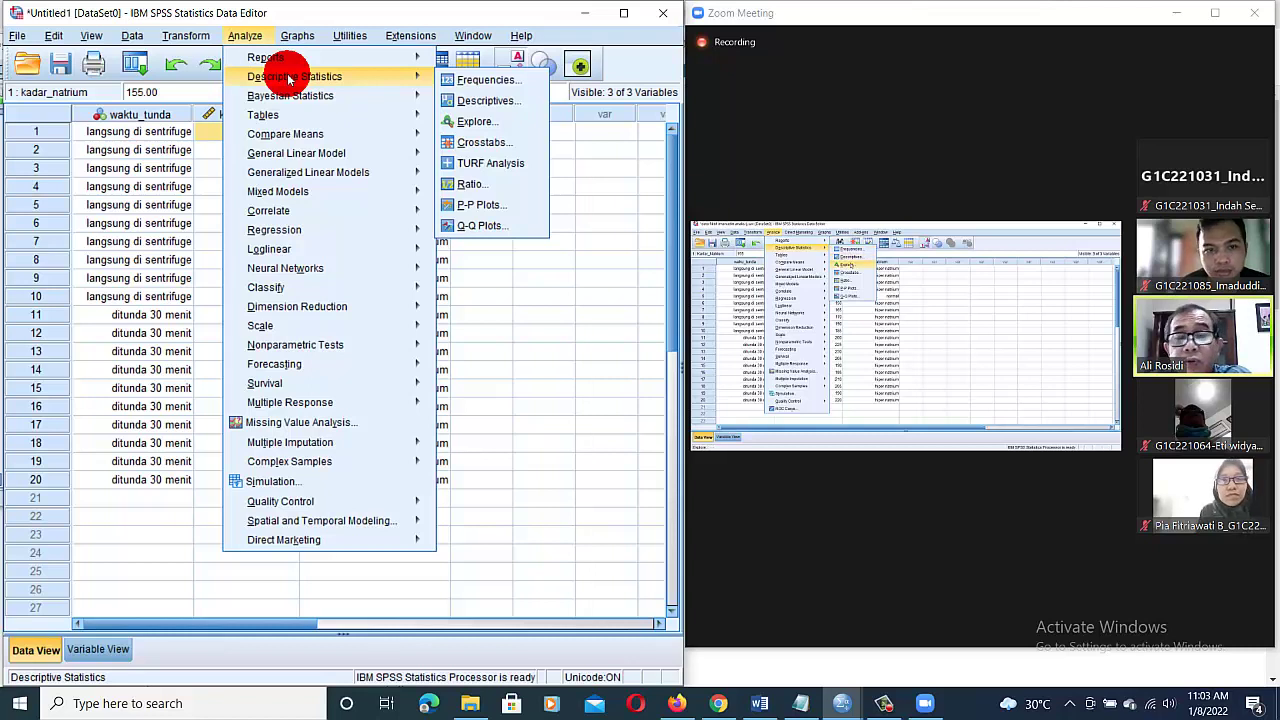
left_click(477, 122)
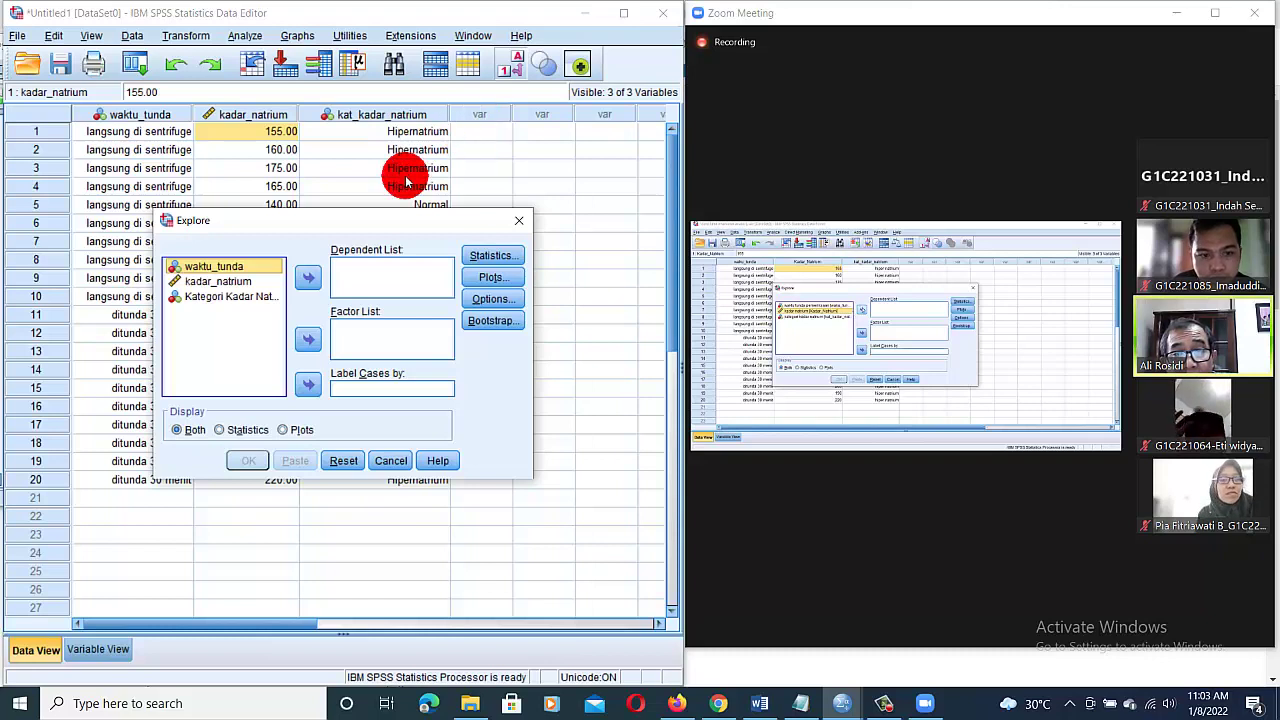
left_click(236, 285)
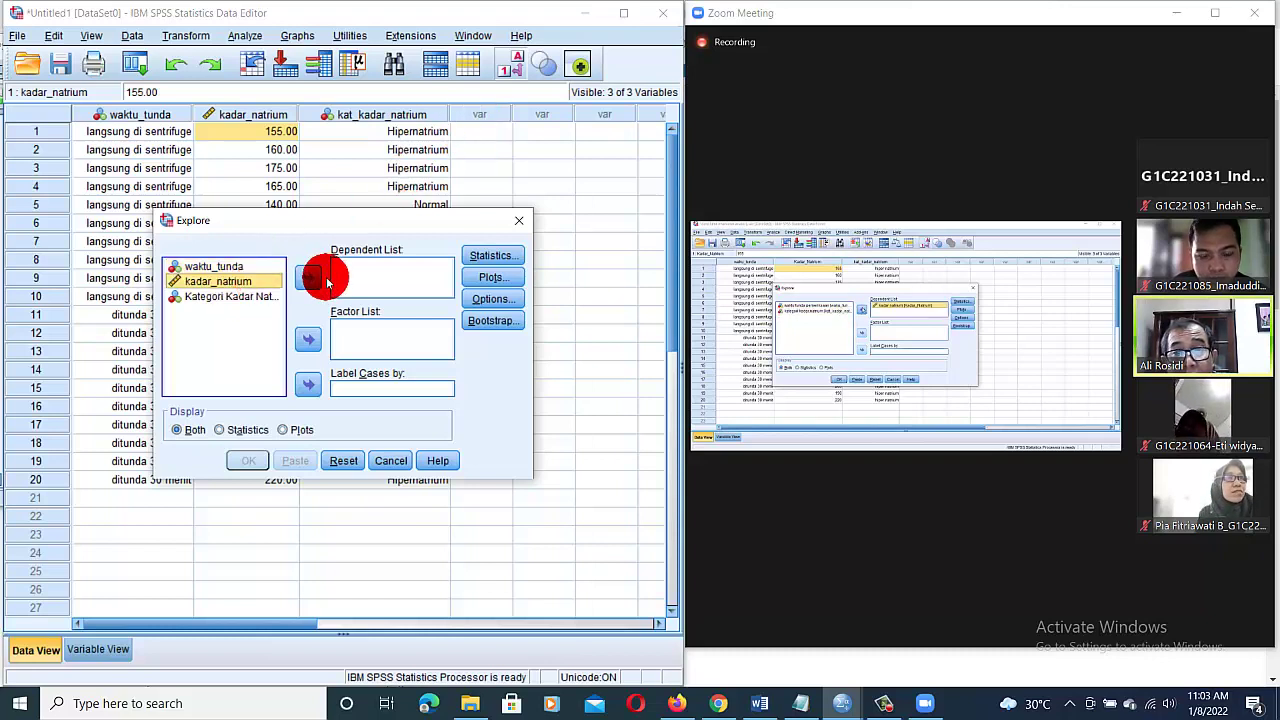
left_click(308, 279)
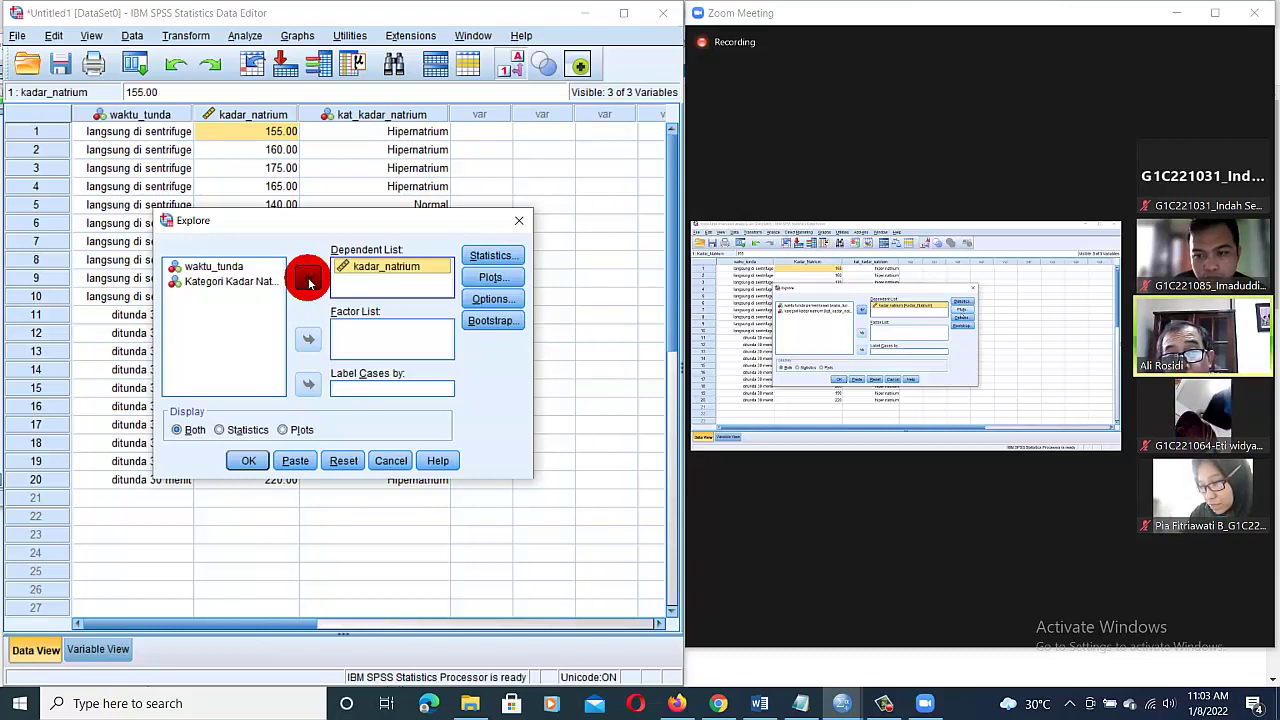
Enable normality plots with tests for the Explore analysis and run it.
left_click(491, 277)
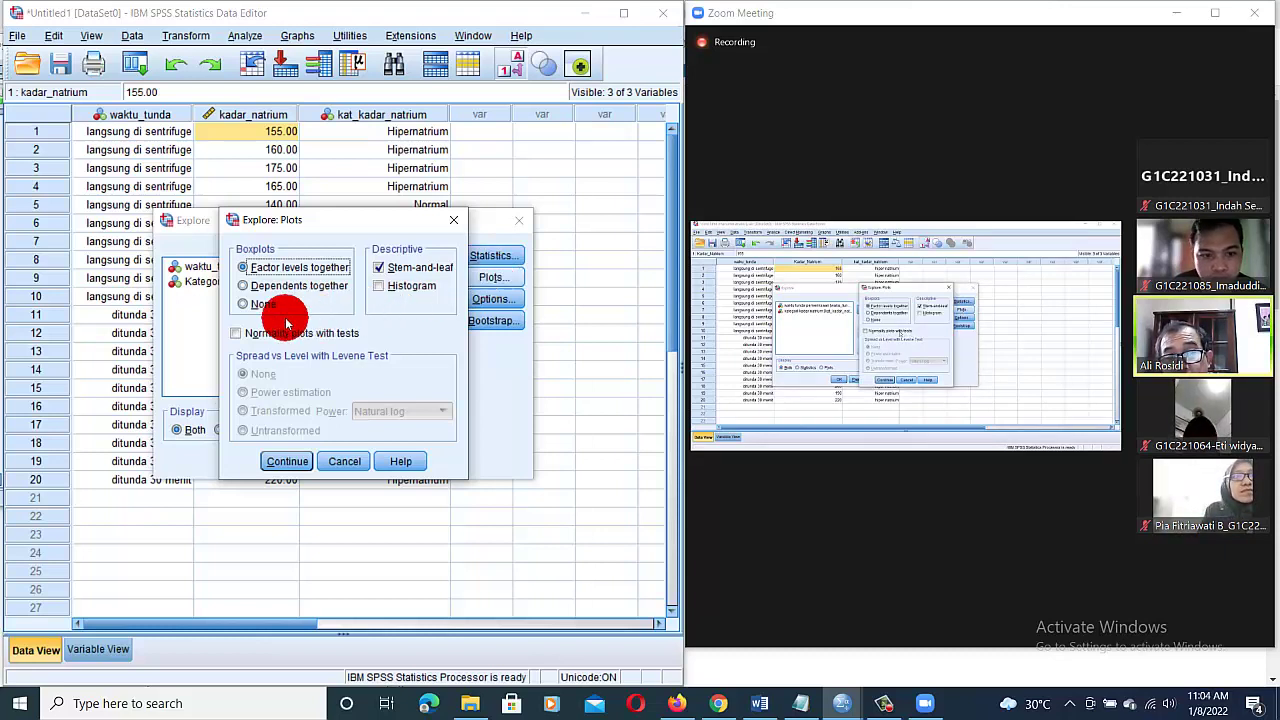
left_click(234, 336)
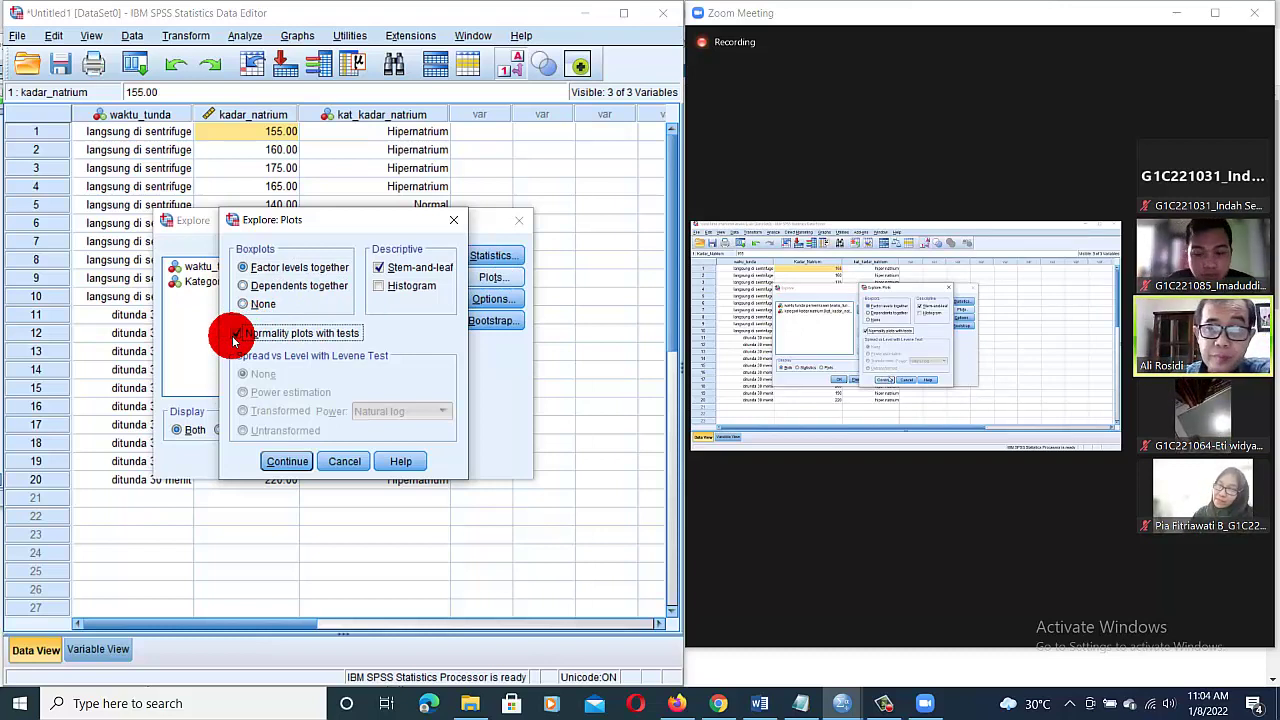
left_click(288, 464)
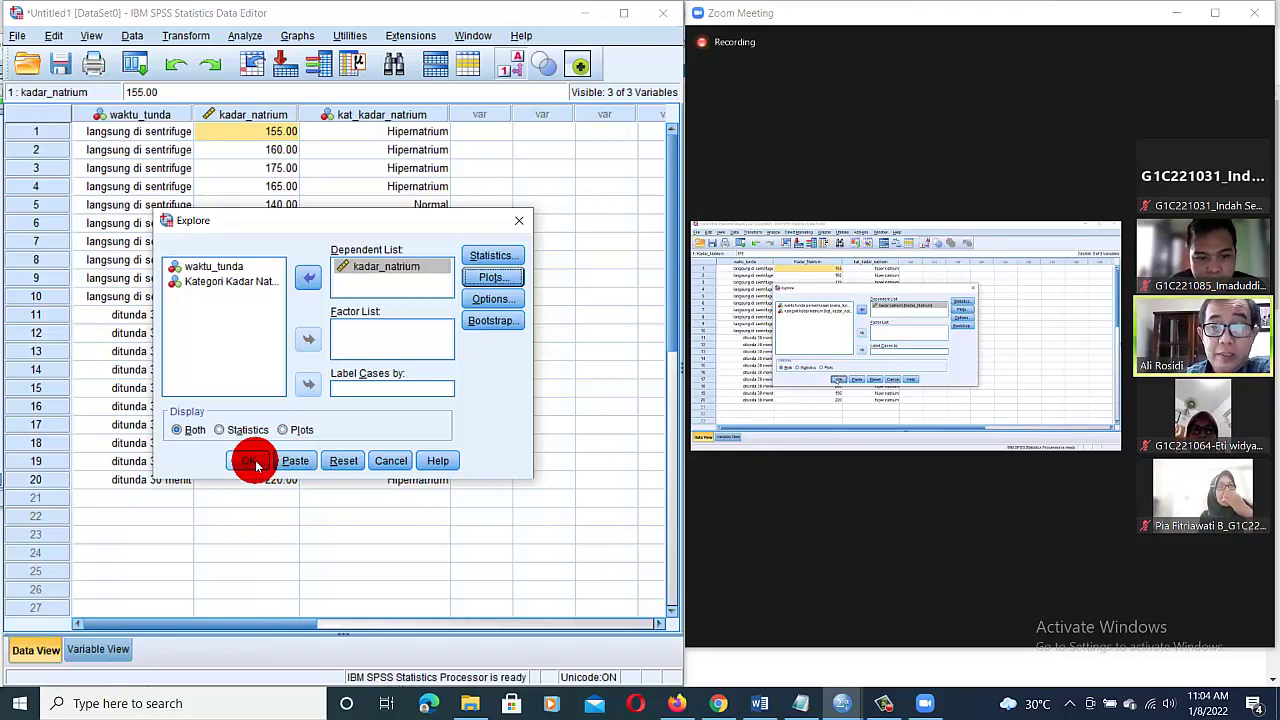
left_click(254, 460)
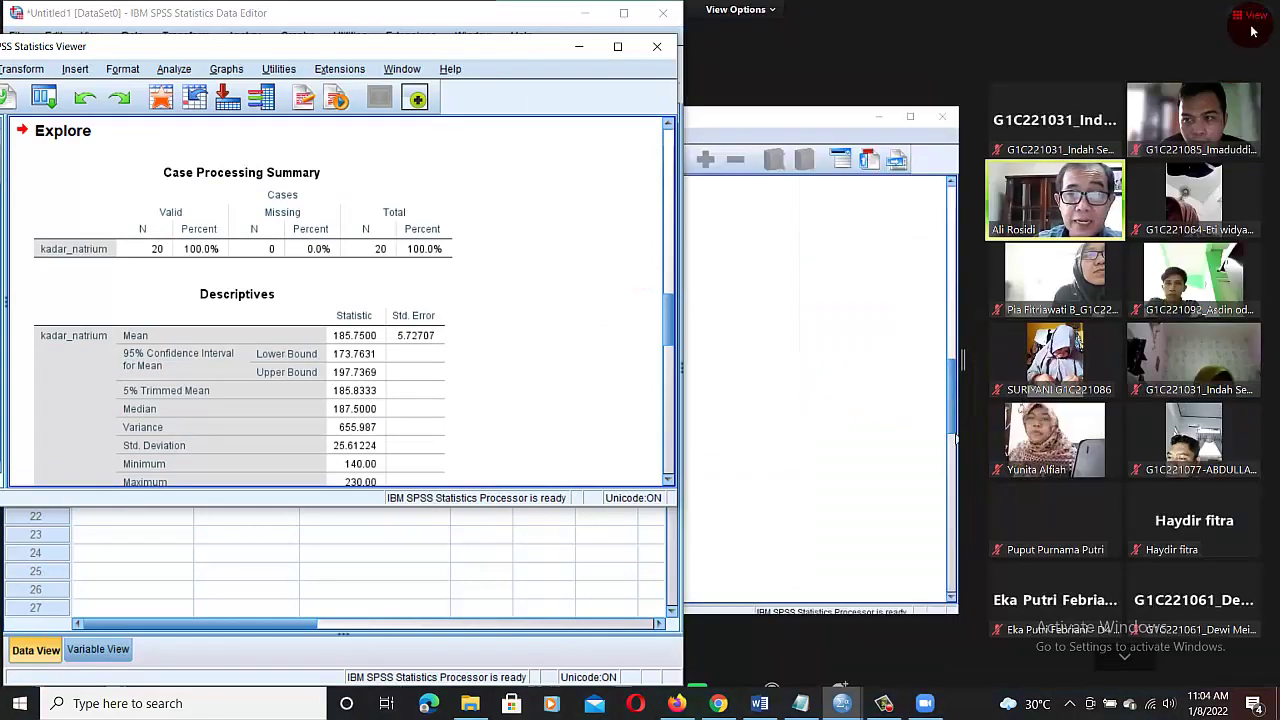
Take the Zoom meeting out of full screen to get back to the SPSS output.
left_click(1250, 15)
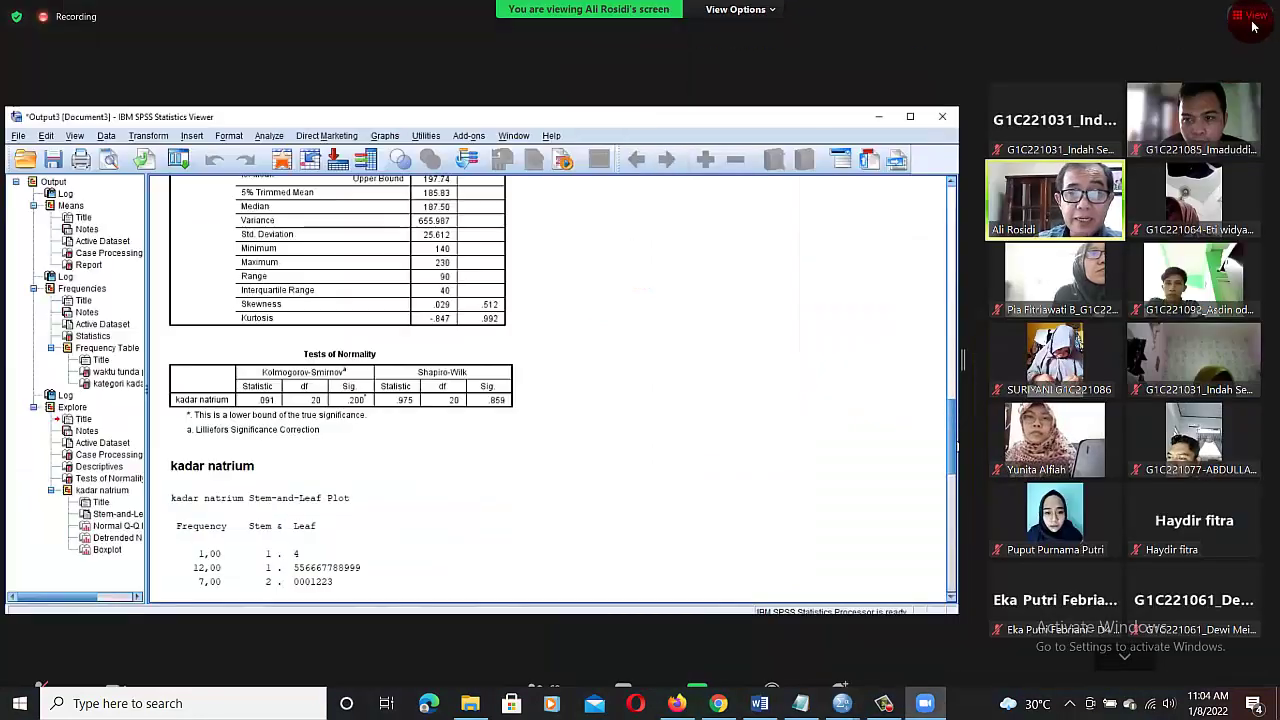